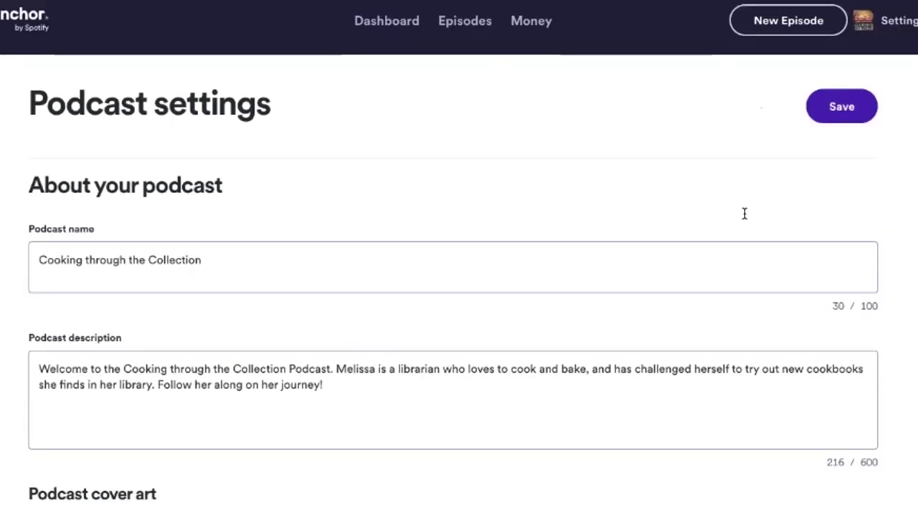
# Try to change the custom anchor.fm URL in the account settings to cookingthecollection
pyautogui.scroll(-9, 719, 212)
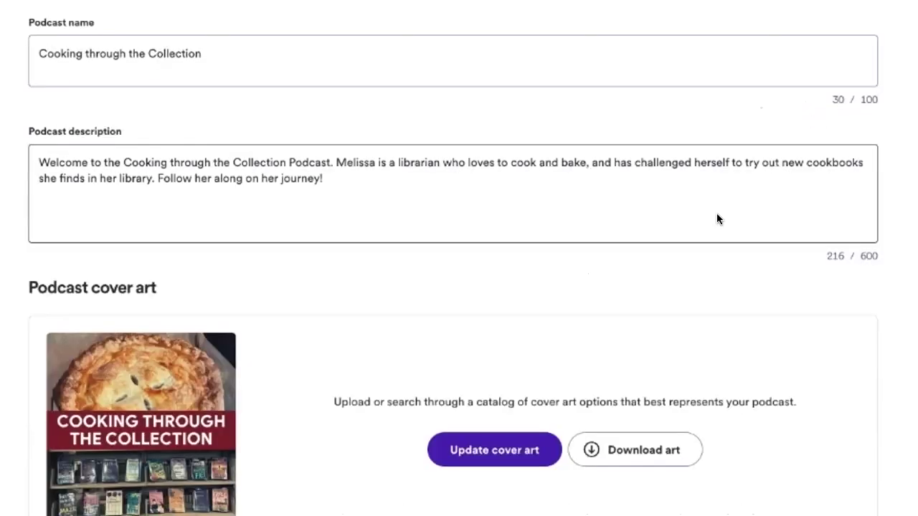
pyautogui.scroll(-10, 445, 239)
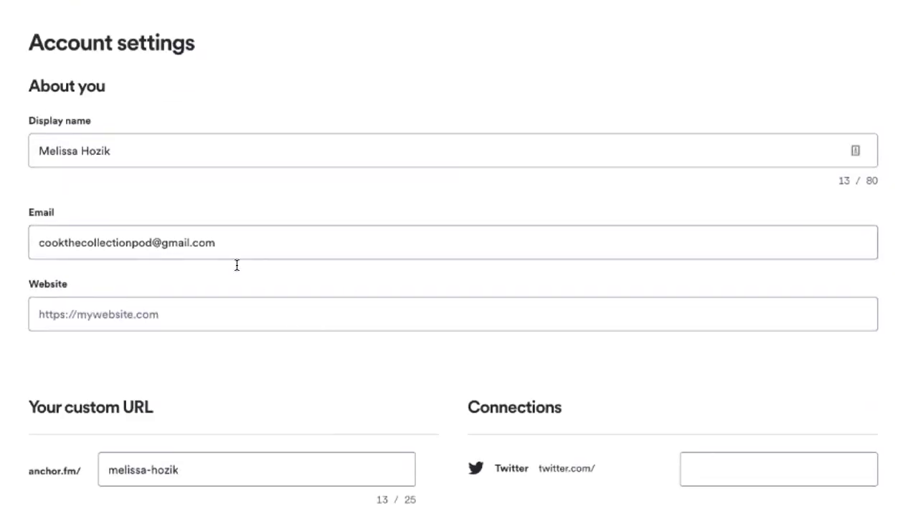
pyautogui.moveTo(184, 208); pyautogui.dragTo(91, 202)
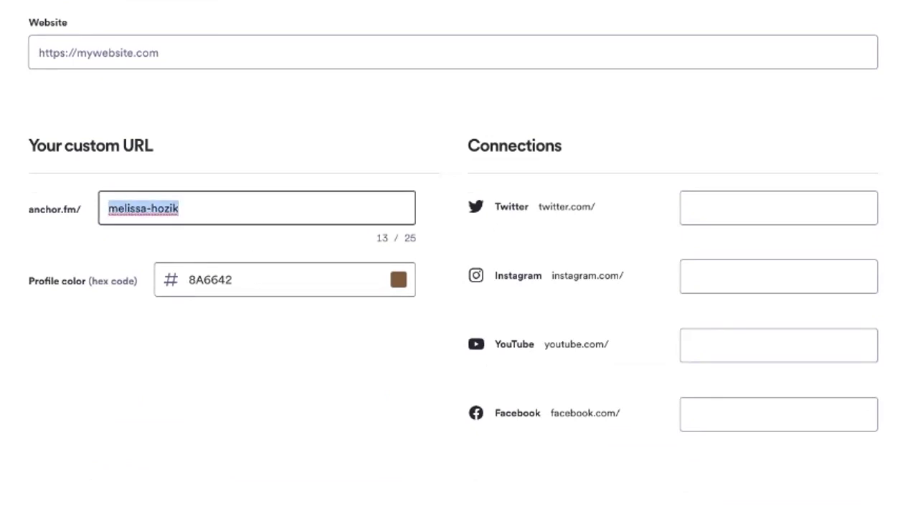
pyautogui.write('cooking')
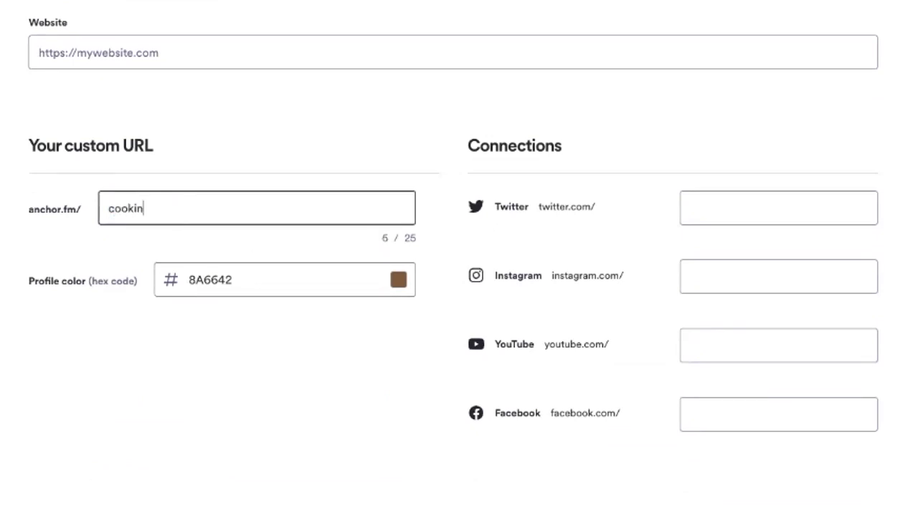
pyautogui.write('t')
pyautogui.write('heo')
pyautogui.write('ollection')
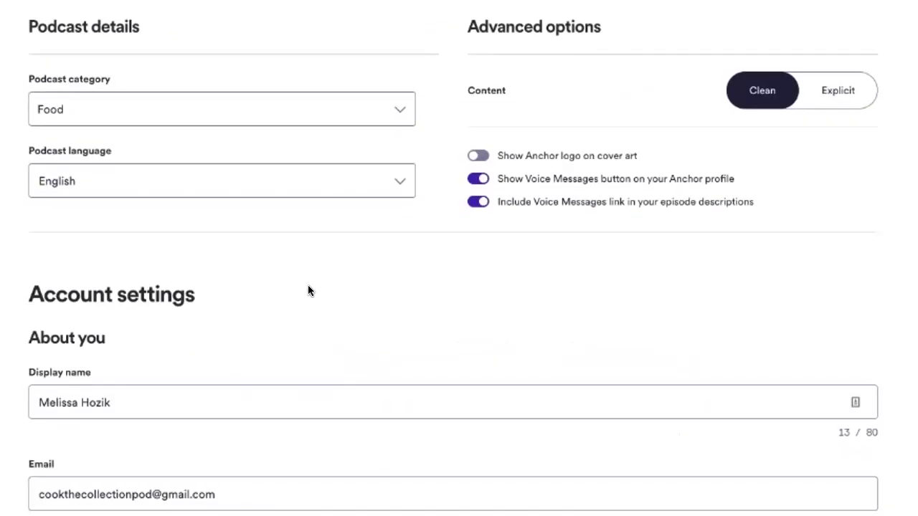
# Change the account display name to "Librarian" followed by the host's first name, removing the last name
pyautogui.scroll(10, 308, 285)
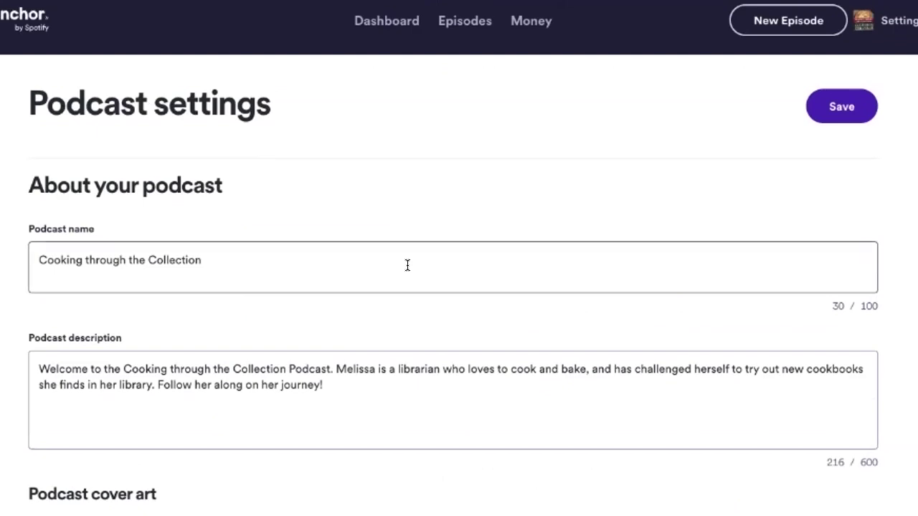
pyautogui.scroll(-6, 409, 262)
pyautogui.scroll(-6, 407, 264)
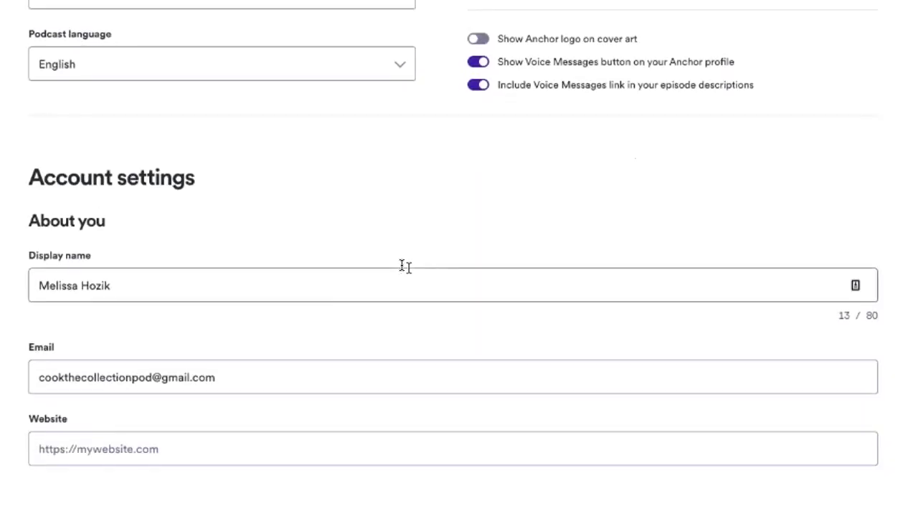
pyautogui.click(79, 285)
pyautogui.hotkey('shift', 'End')
pyautogui.press('BackSpace')
pyautogui.press('BackSpace')
pyautogui.click(35, 284)
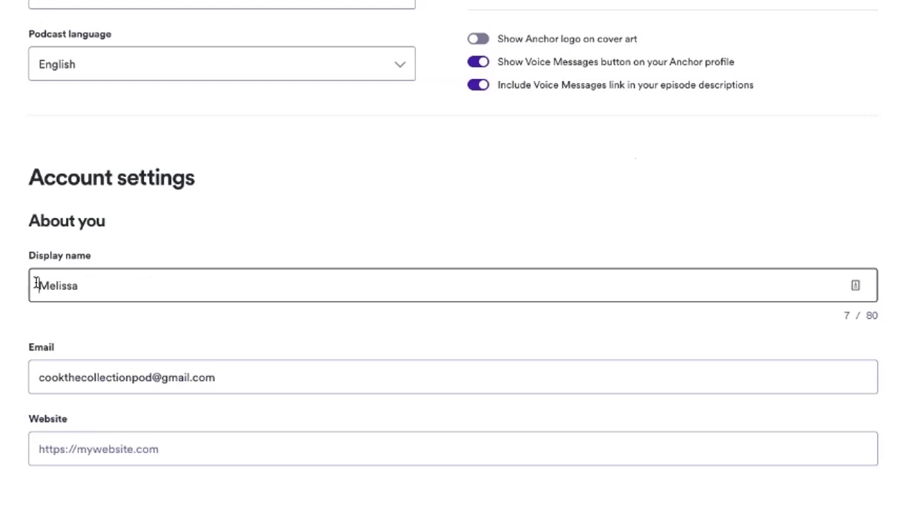
pyautogui.write('Librarian')
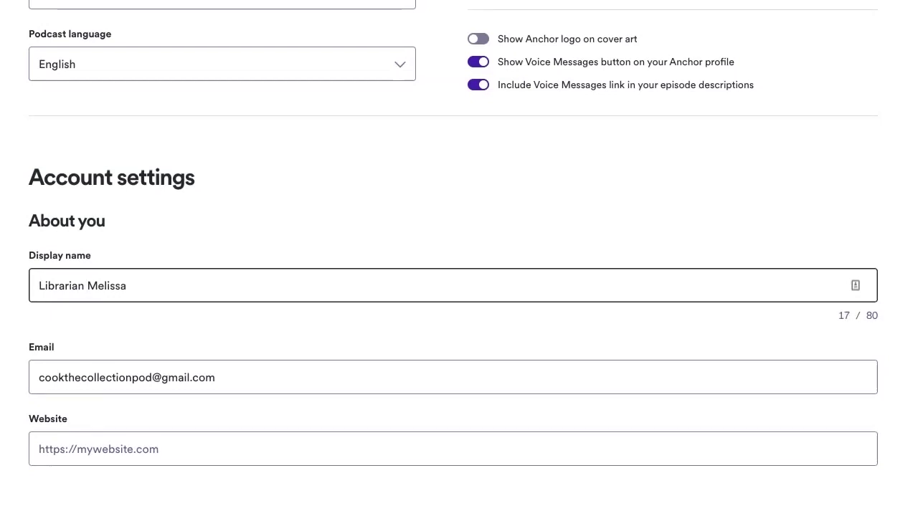
pyautogui.click(77, 453)
pyautogui.click(192, 457)
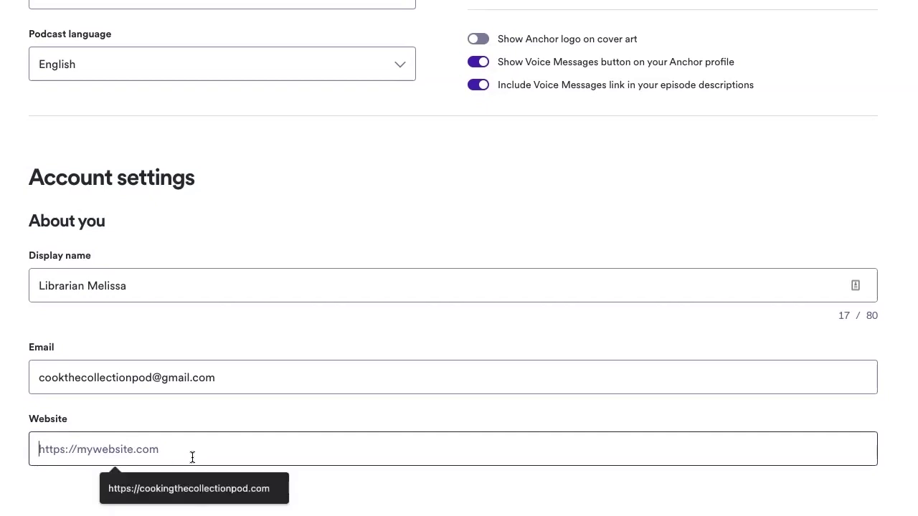
pyautogui.write('ht')
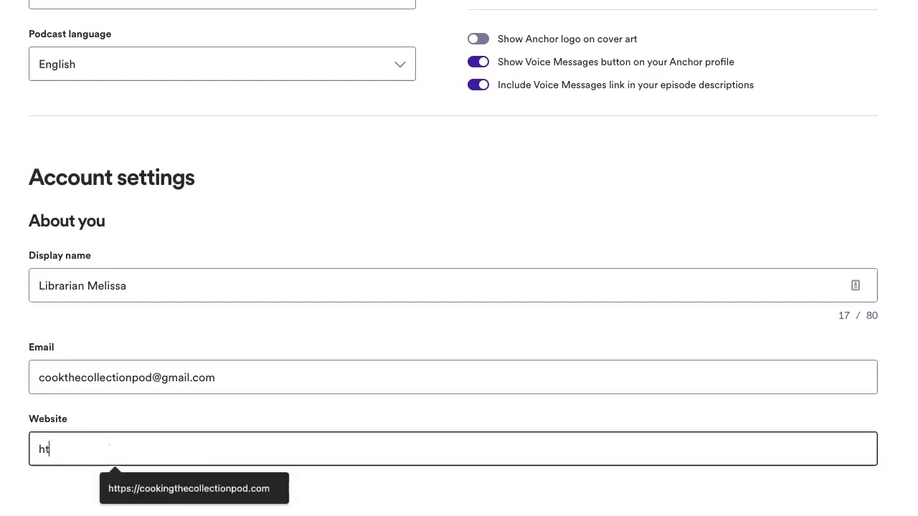
pyautogui.write('tps://c')
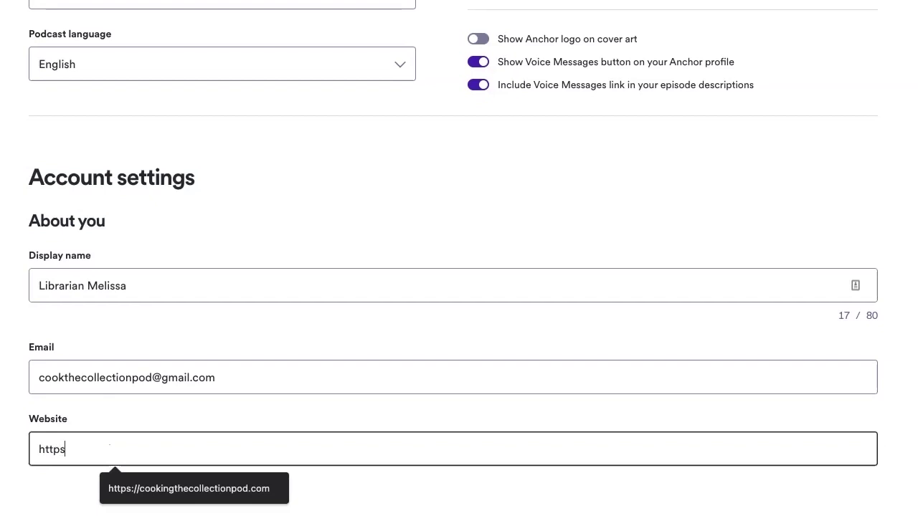
pyautogui.write('ook')
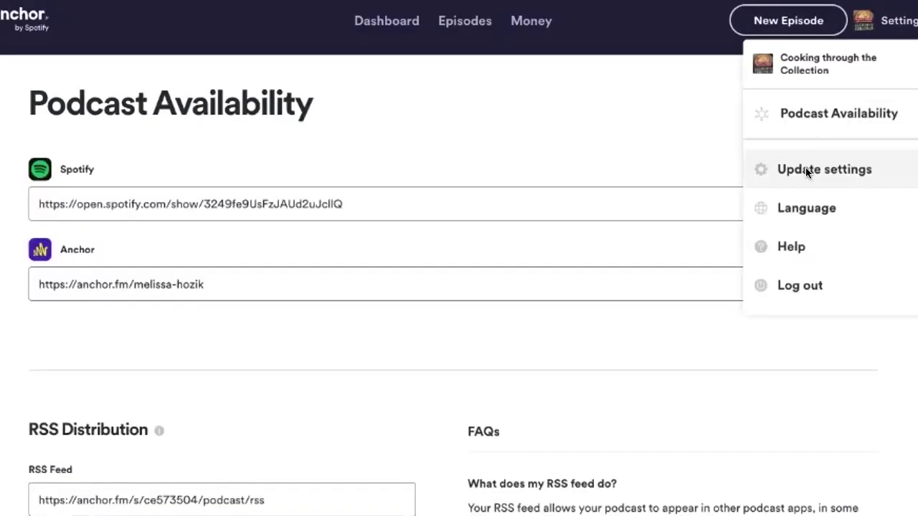
pyautogui.click(806, 171)
pyautogui.scroll(-2, 459, 287)
pyautogui.scroll(-10, 459, 287)
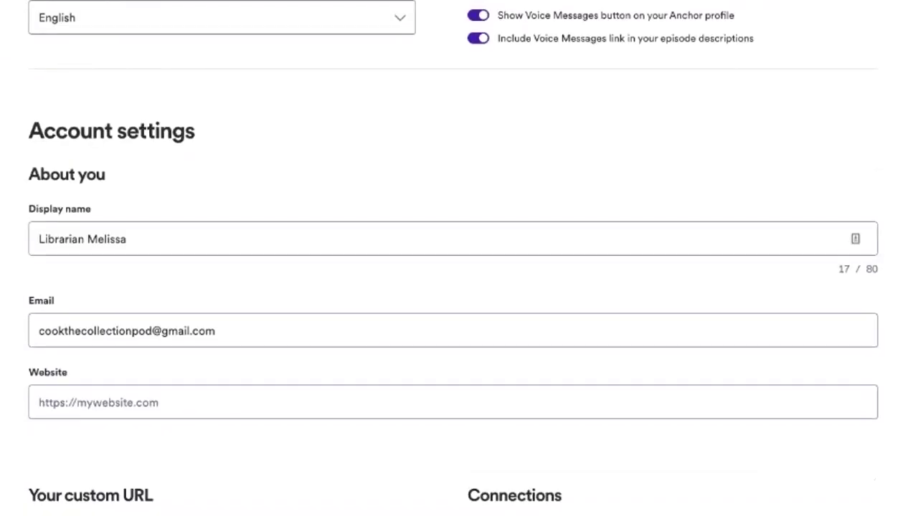
pyautogui.click(134, 404)
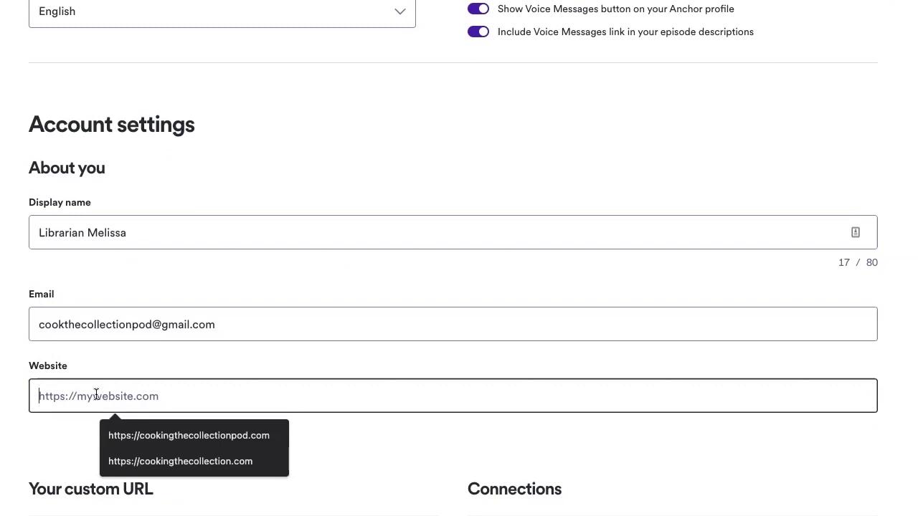
pyautogui.click(143, 438)
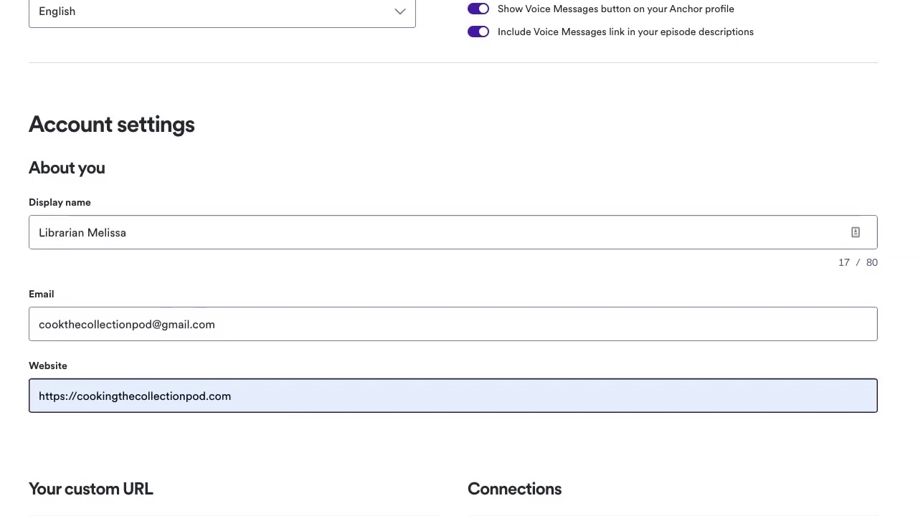
# Select the entire custom anchor.fm URL text and save the podcast settings
pyautogui.scroll(-5, 650, 259)
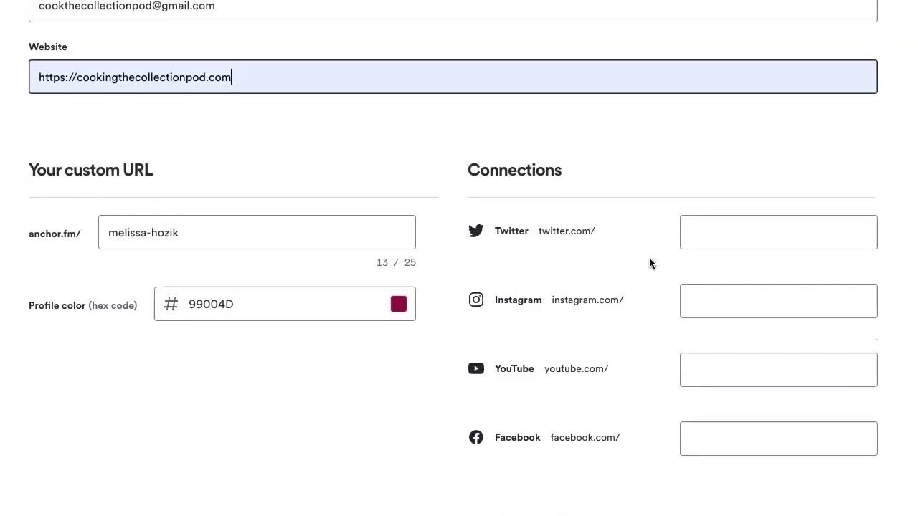
pyautogui.doubleClick(222, 244)
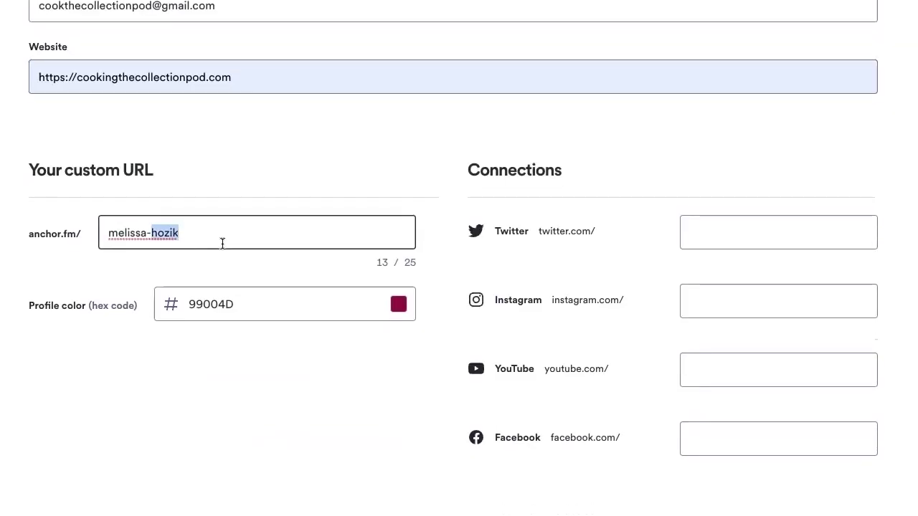
pyautogui.tripleClick(223, 243)
pyautogui.scroll(15, 329, 329)
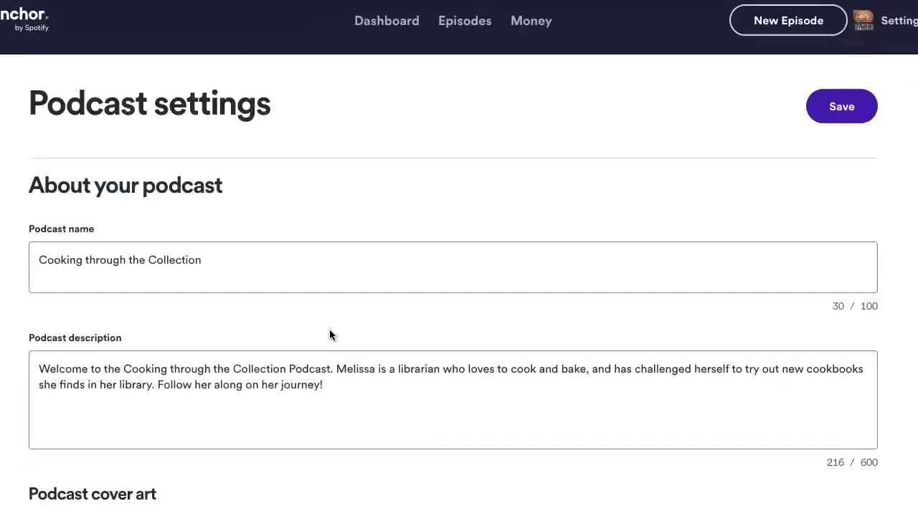
pyautogui.click(836, 107)
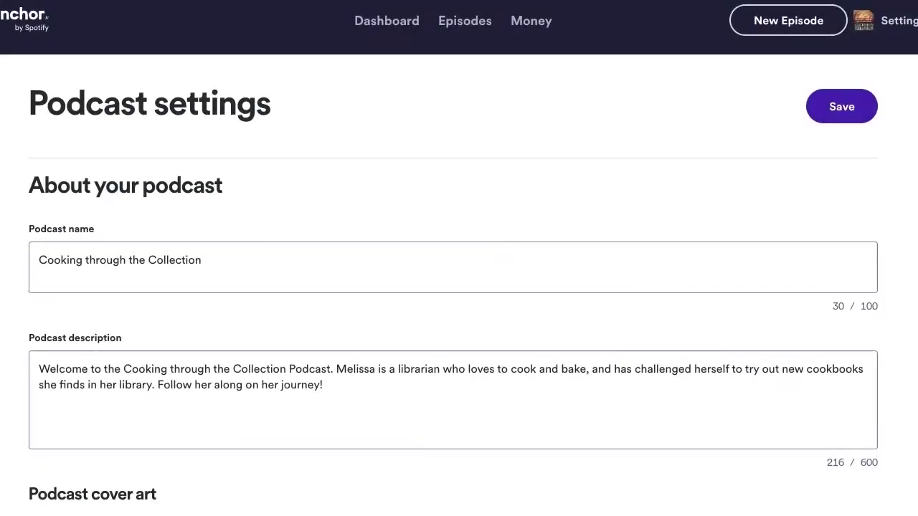
# Go to the podcast dashboard, then reopen the podcast settings at the cover art section
pyautogui.click(387, 21)
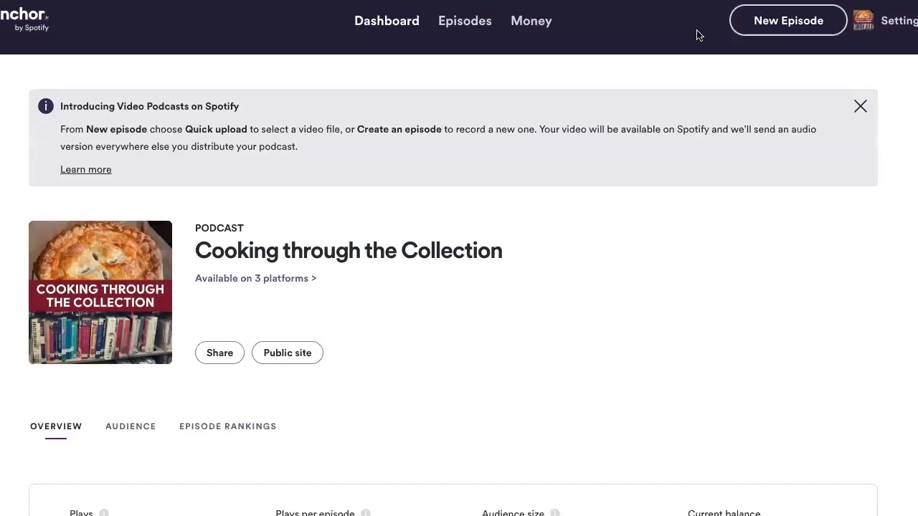
pyautogui.click(886, 28)
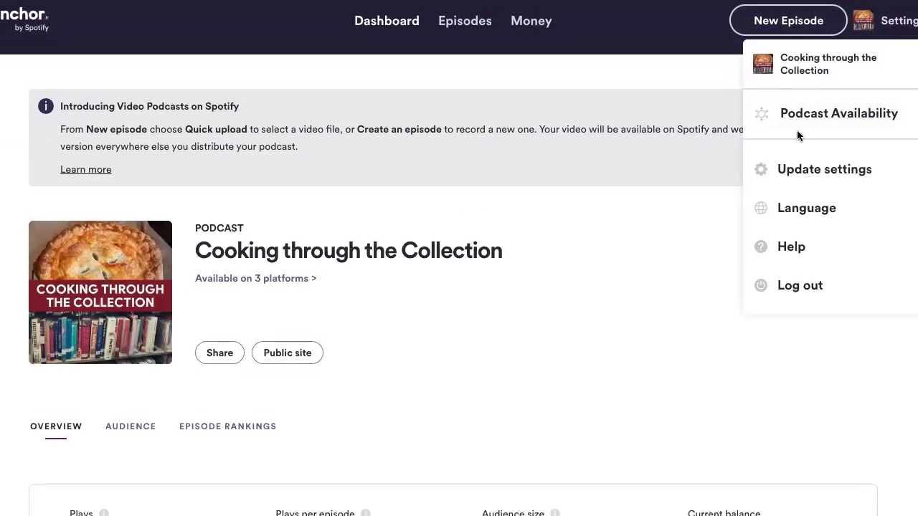
pyautogui.click(800, 169)
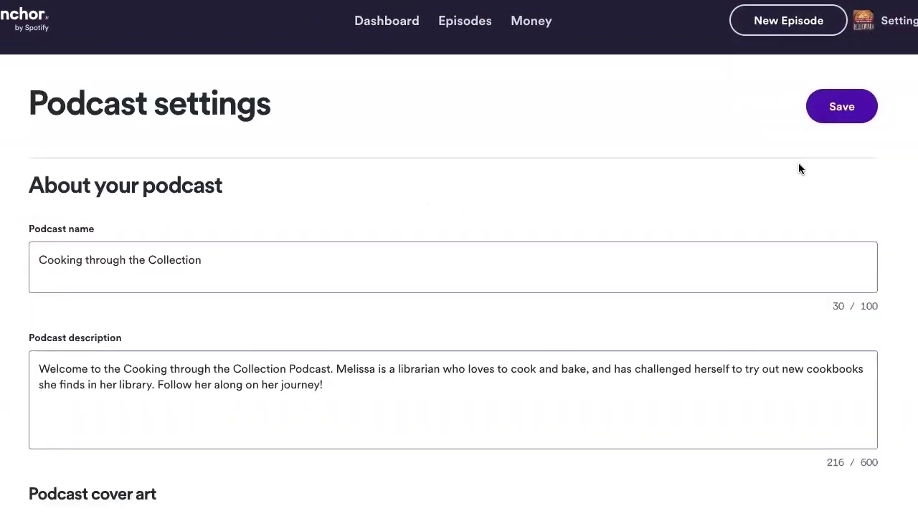
pyautogui.scroll(-5, 781, 161)
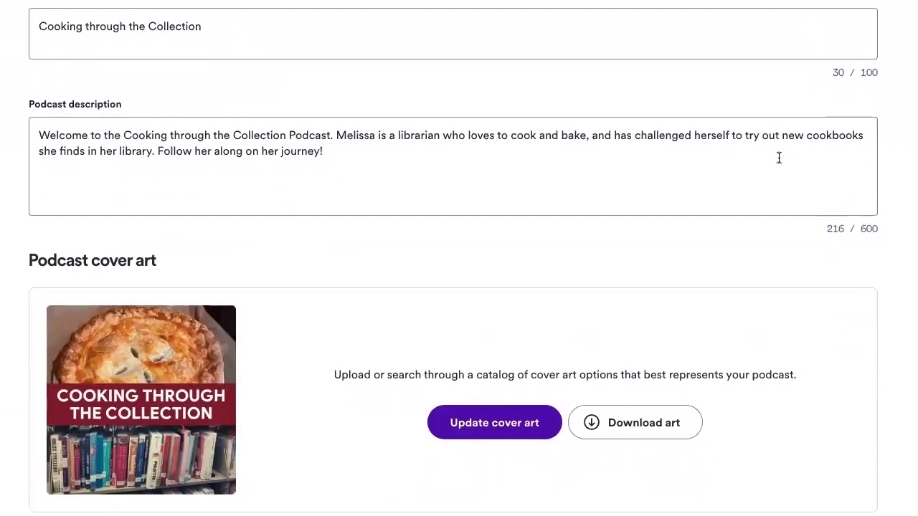
pyautogui.scroll(-4, 777, 159)
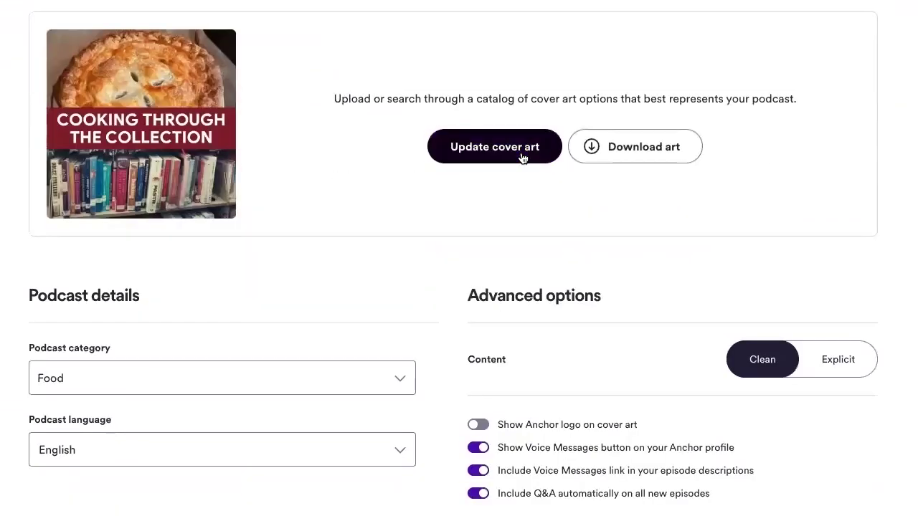
# Update the podcast cover art with an uploaded image, keeping the default crop and turning off Apply Text
pyautogui.click(522, 155)
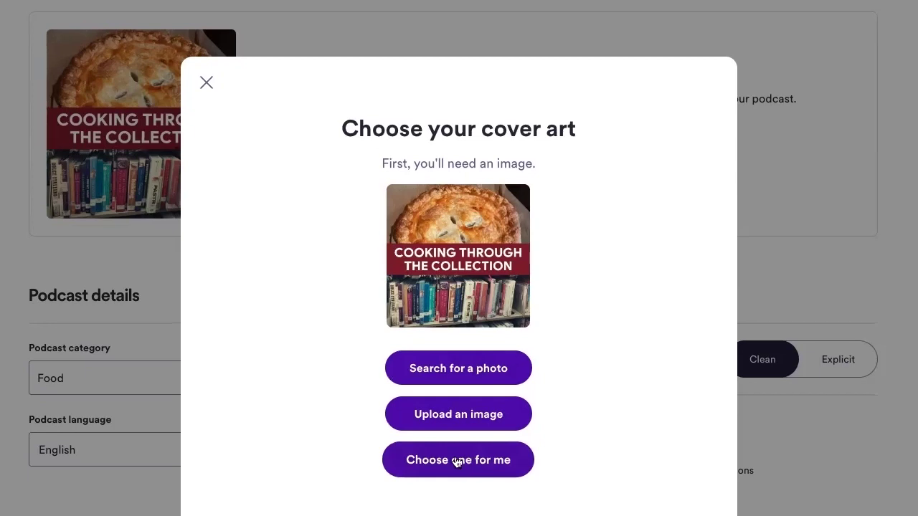
pyautogui.click(403, 416)
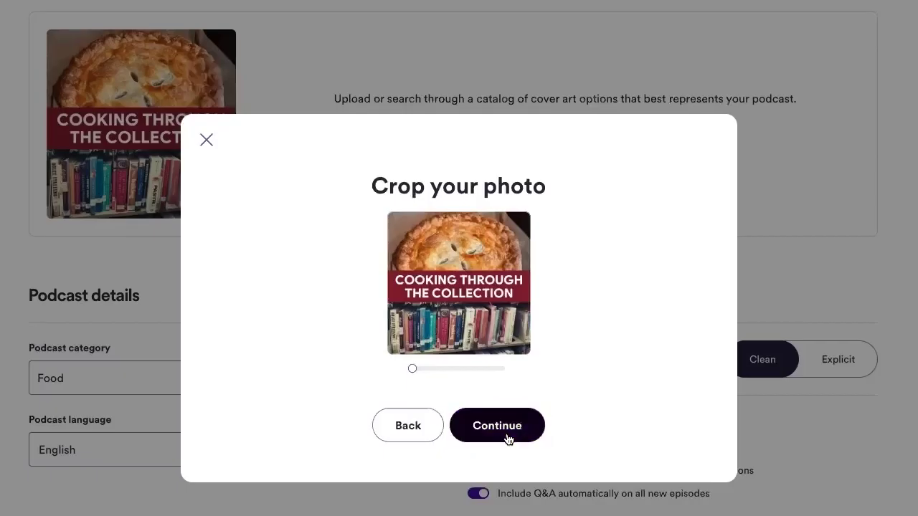
pyautogui.click(507, 433)
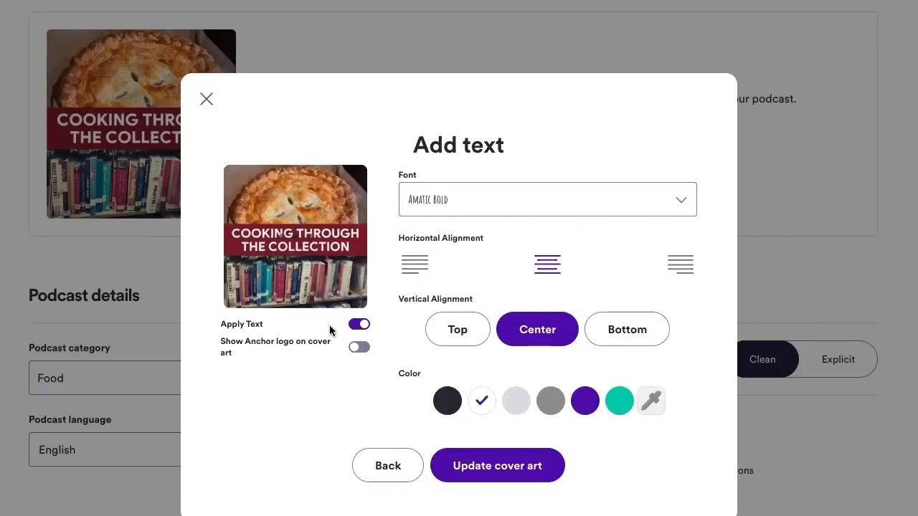
pyautogui.click(350, 325)
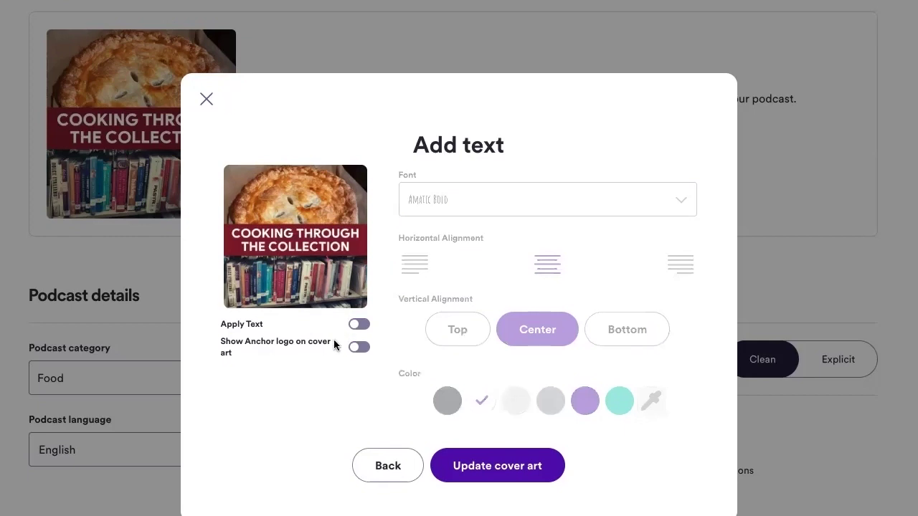
pyautogui.click(514, 461)
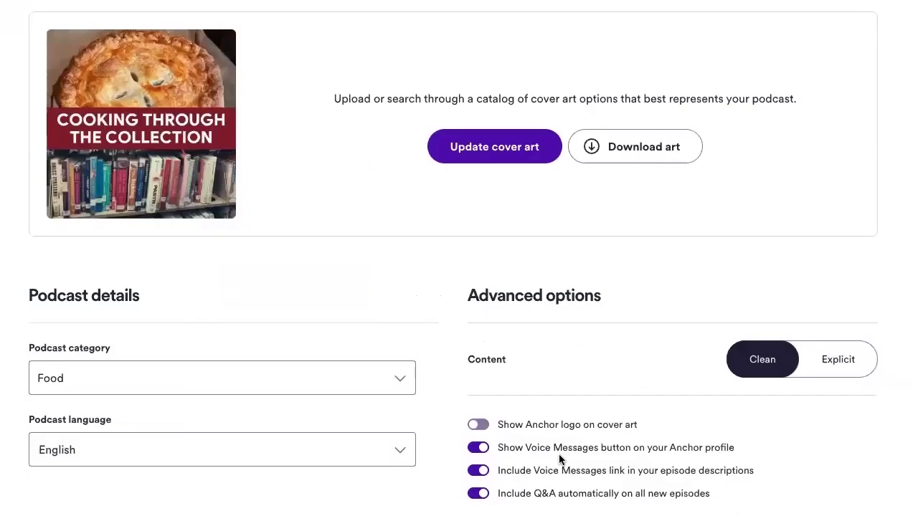
# Save the podcast settings with the updated cover art
pyautogui.scroll(1, 626, 455)
pyautogui.scroll(5, 607, 453)
pyautogui.click(833, 115)
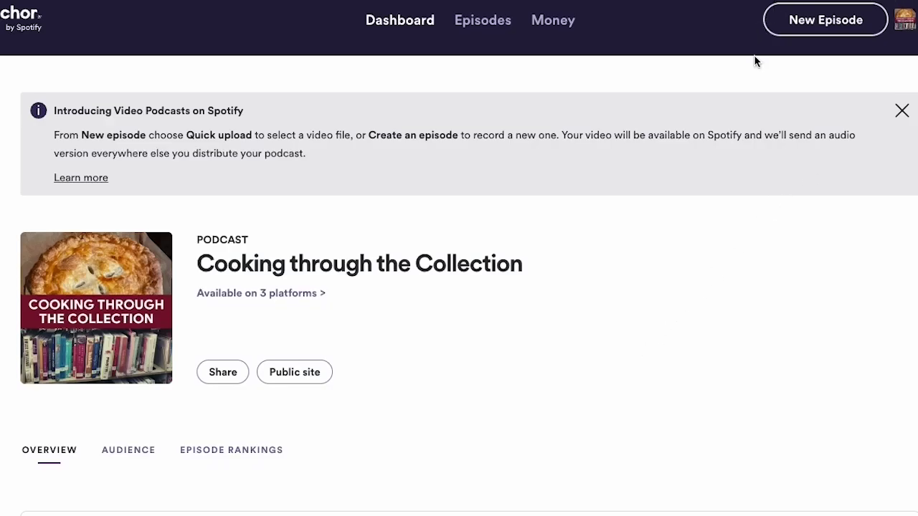
# Start creating a new episode and look through the Library, Music and Messages audio sources
pyautogui.click(839, 32)
pyautogui.click(769, 66)
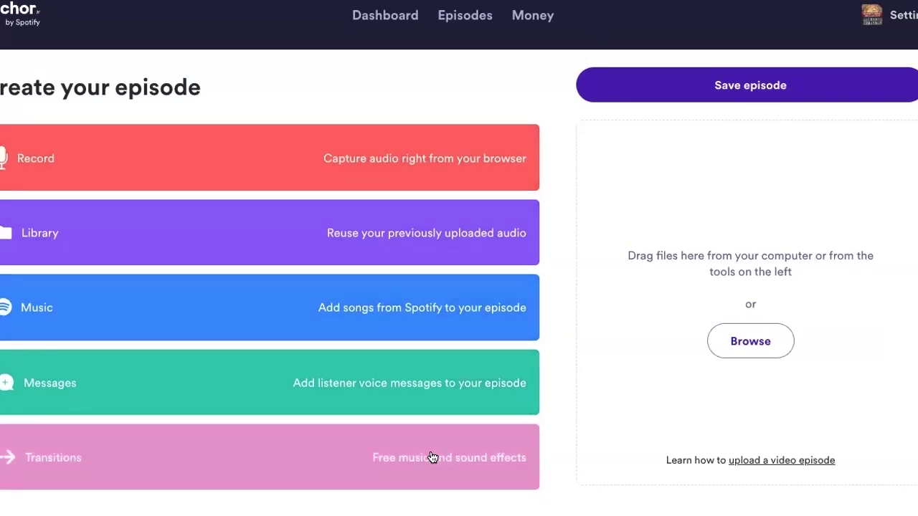
pyautogui.click(2, 236)
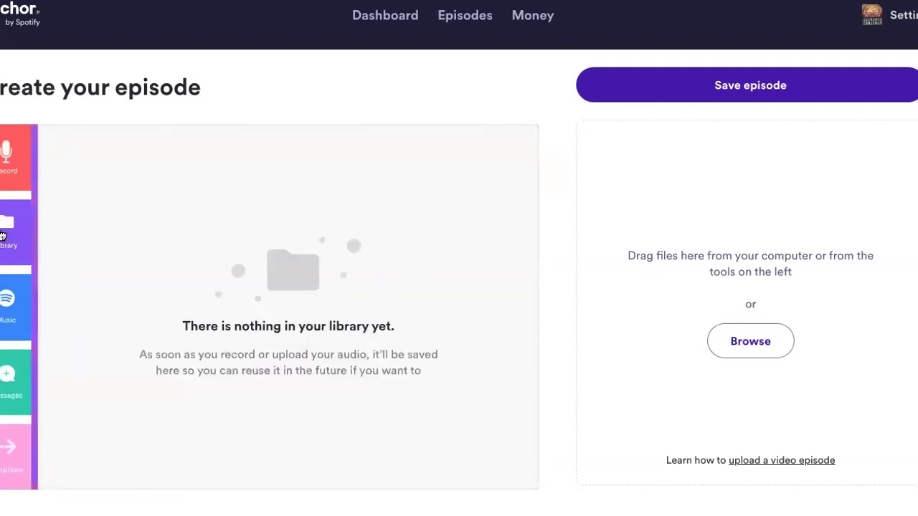
pyautogui.click(12, 325)
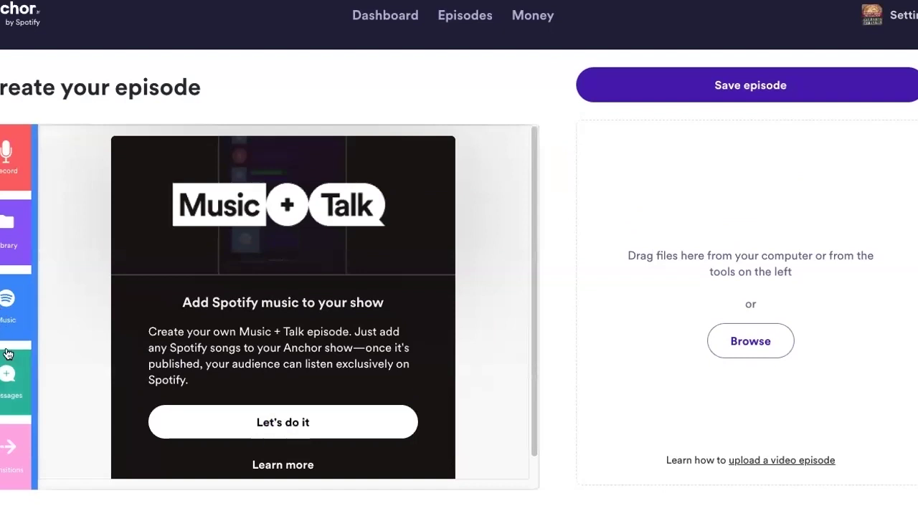
pyautogui.click(8, 377)
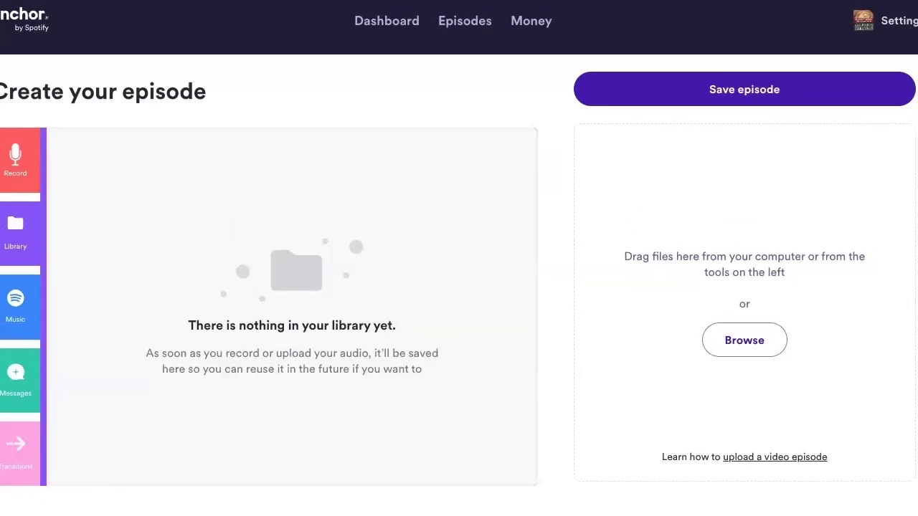
# Record a voice clip of about 28 seconds using the default RODECaster Pro Stereo input
pyautogui.click(13, 173)
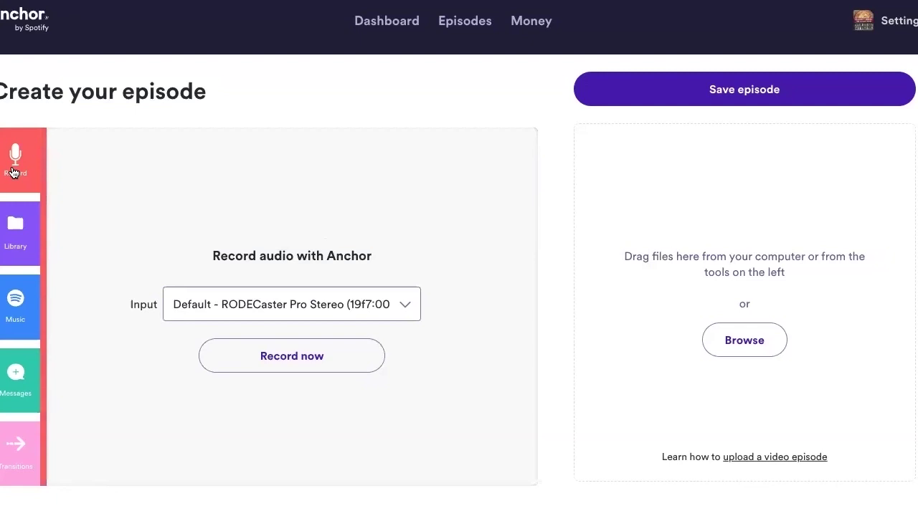
pyautogui.click(236, 370)
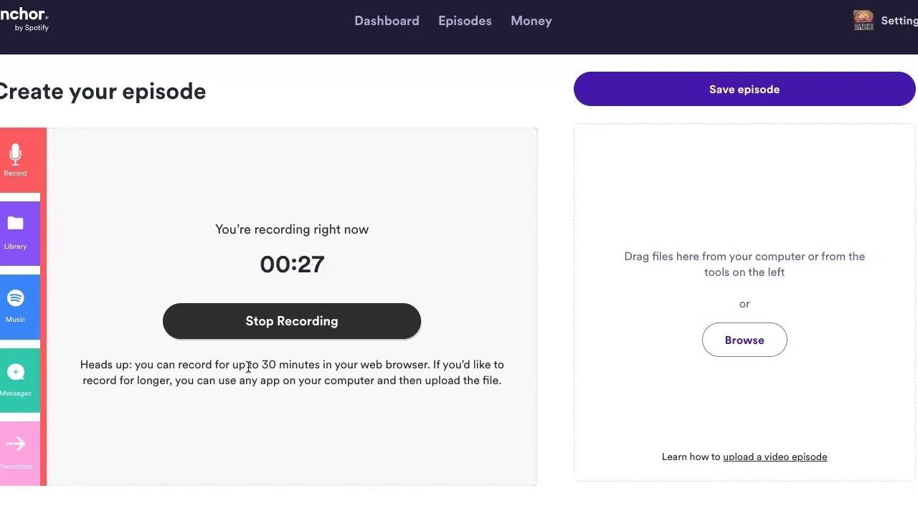
pyautogui.click(351, 334)
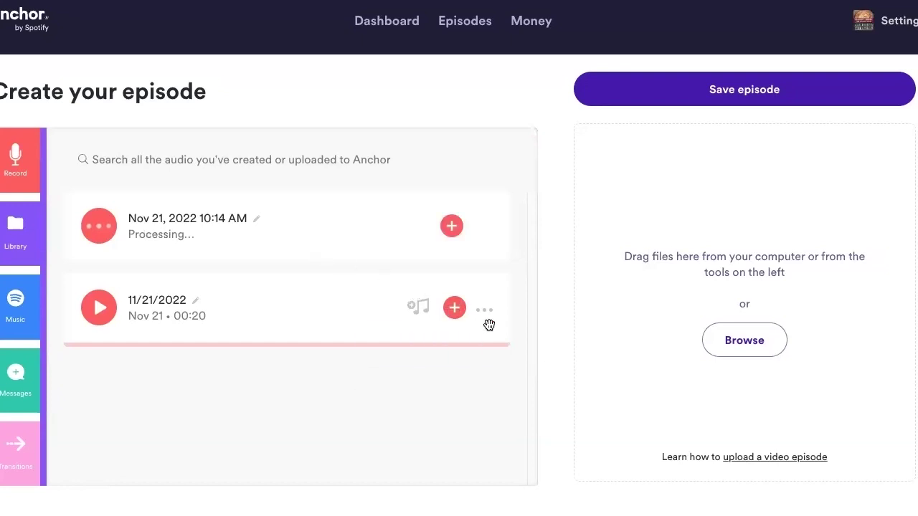
# Delete the older 20-second recording from the audio library
pyautogui.click(482, 311)
pyautogui.click(411, 377)
pyautogui.click(414, 335)
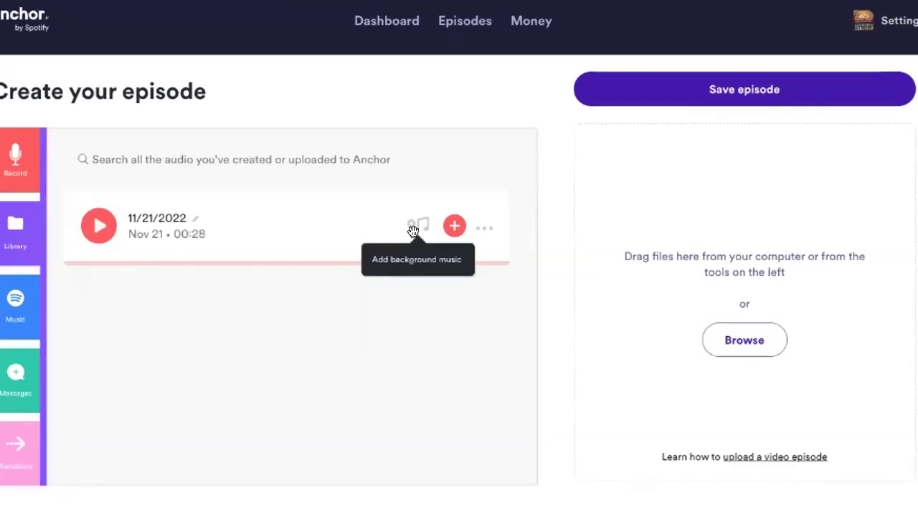
# Add the Vittoro track as smart background music to the remaining recording in the library
pyautogui.click(413, 226)
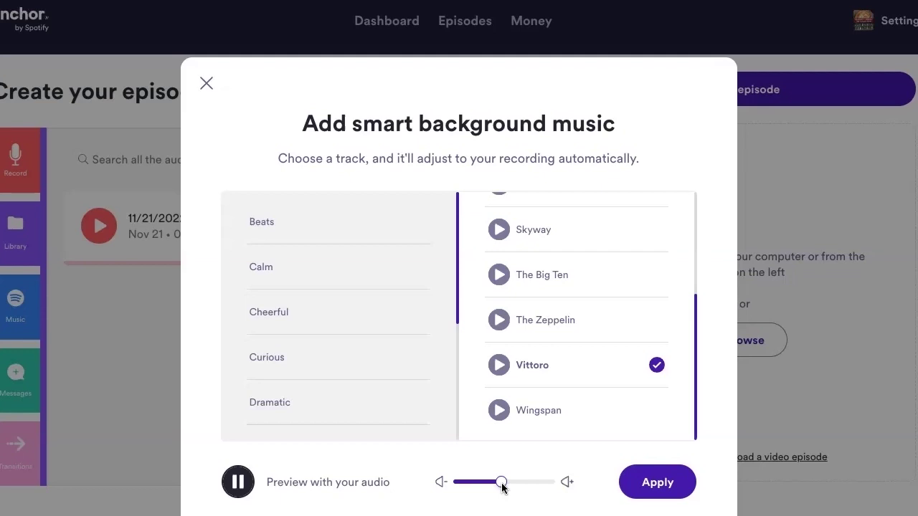
pyautogui.click(654, 488)
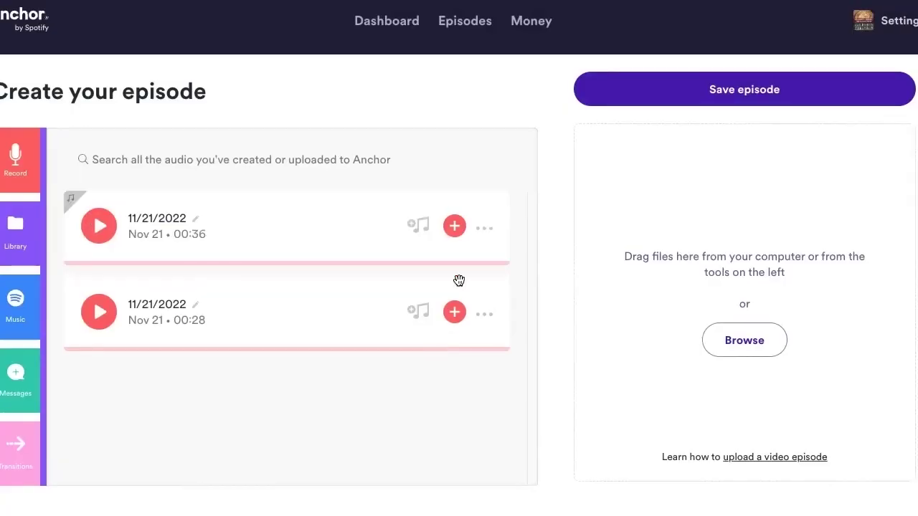
# Add the recording with background music to the episode, preview the episode and save it
pyautogui.click(455, 226)
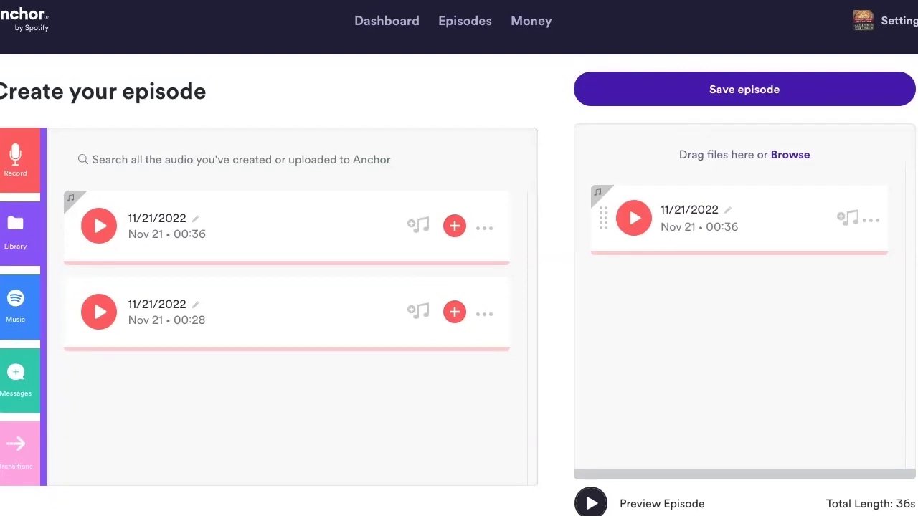
pyautogui.click(591, 502)
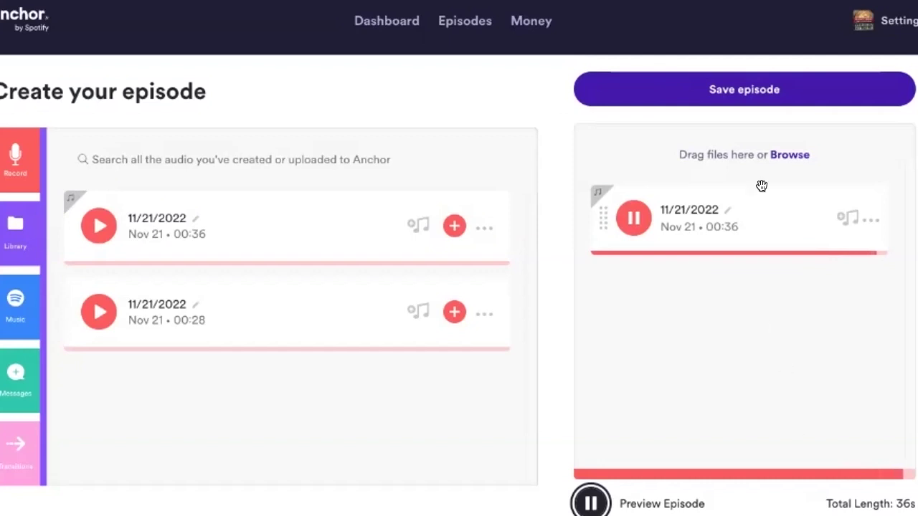
pyautogui.click(776, 90)
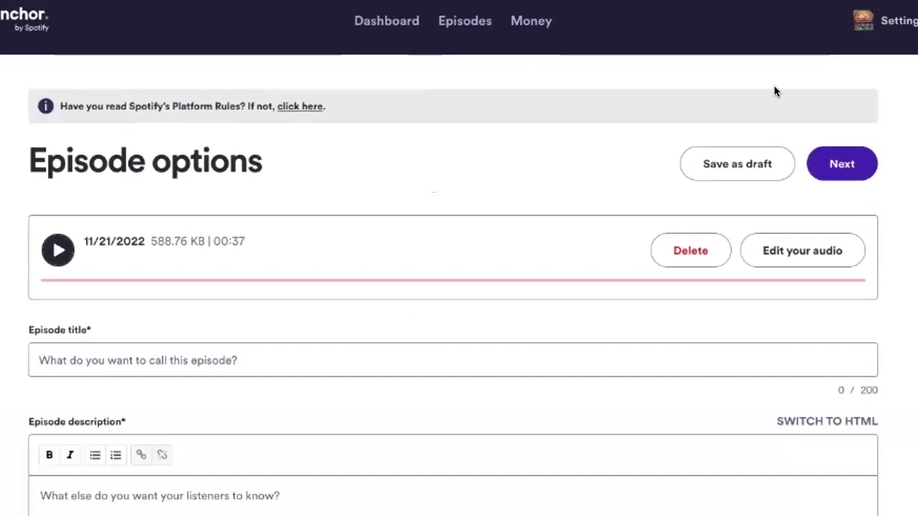
# Title the episode "Introducing Cooking through the Collection"
pyautogui.scroll(-2, 243, 337)
pyautogui.click(232, 227)
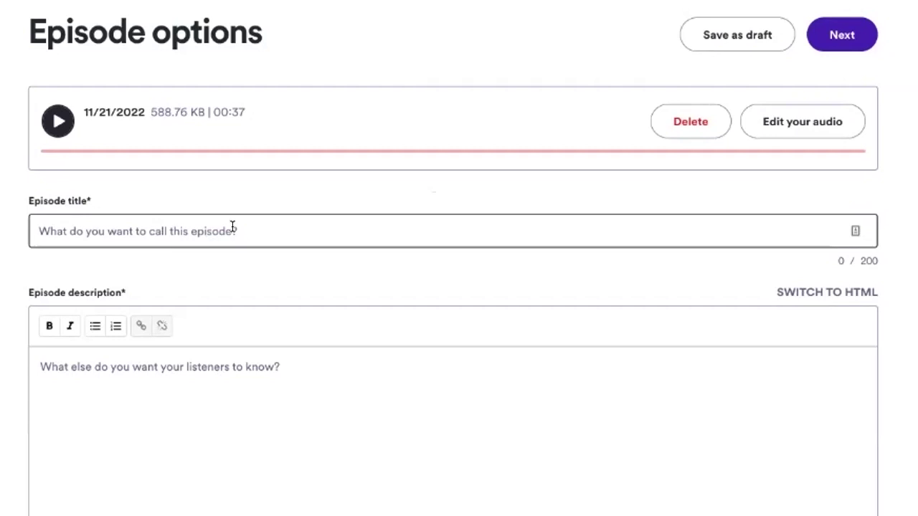
pyautogui.write('Introducing Cooking through the Collection')
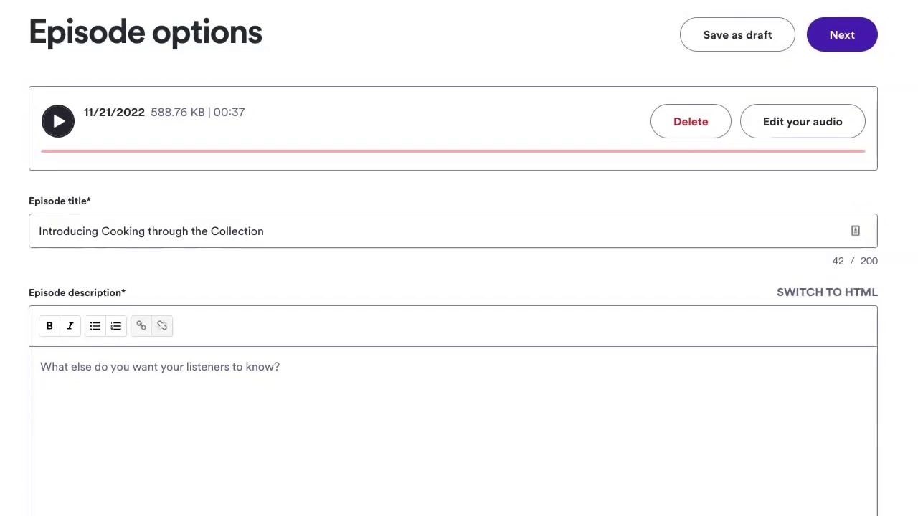
# Write an episode description with a bold welcome paragraph about the cooking librarian host and a plain line inviting listeners to subscribe
pyautogui.click(158, 383)
pyautogui.write('Welcome to the Cooking through the Collection Podcast. Melissa is a librarian who loves to cook and bake, and has challenged herself to try out new cookbooks she finds in her library. Follow her along on her journey!')
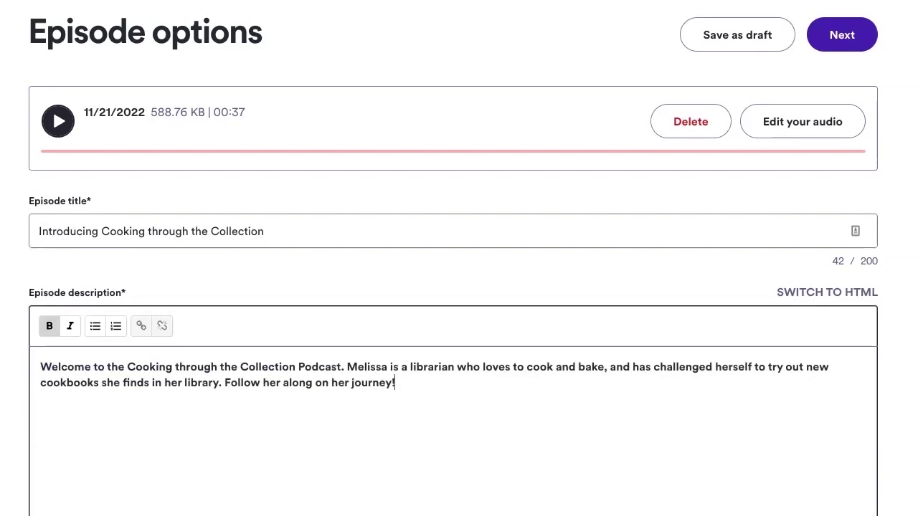
pyautogui.press('Tab')
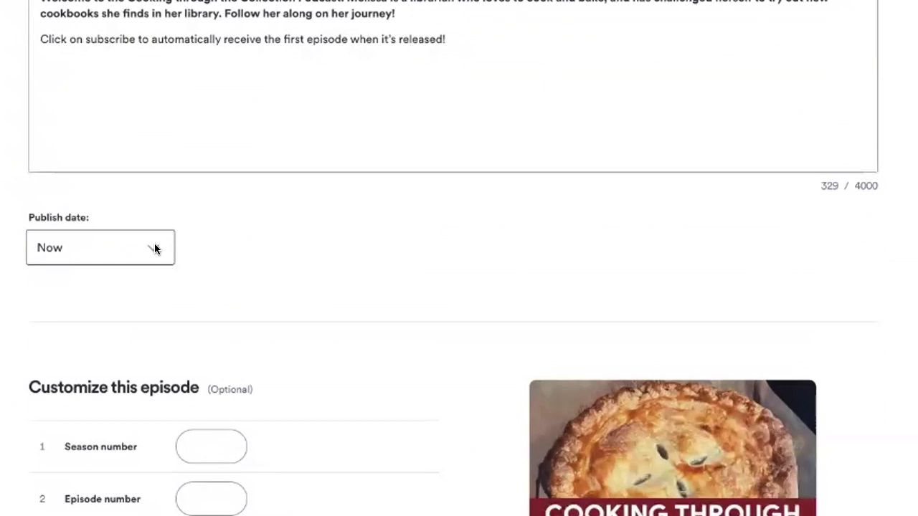
# Set the episode's publish date to 11/21/22 at 10:25 AM
pyautogui.click(154, 248)
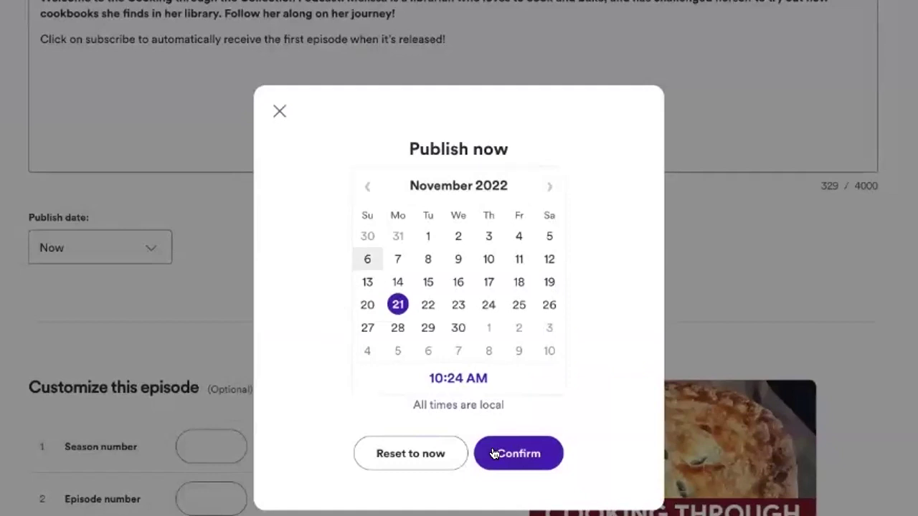
pyautogui.click(513, 461)
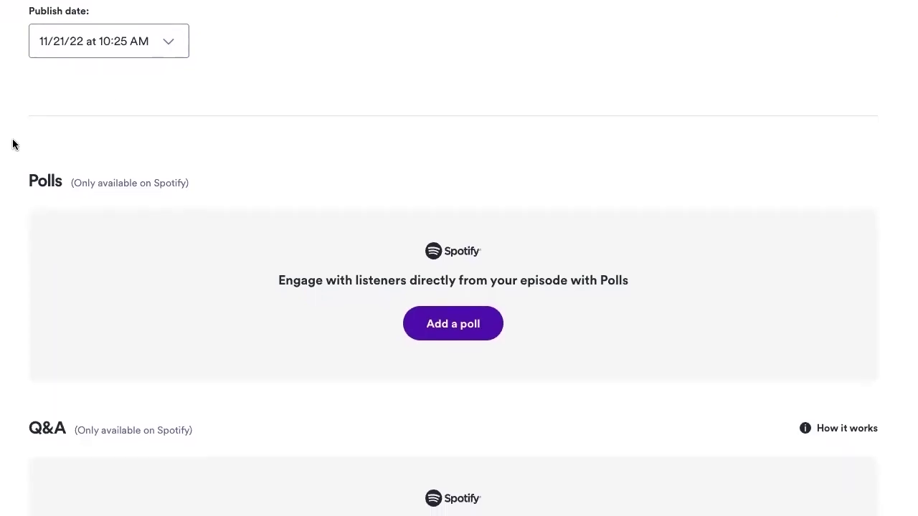
# Customize the episode with season number 1 and episode number 0
pyautogui.scroll(-1, 349, 224)
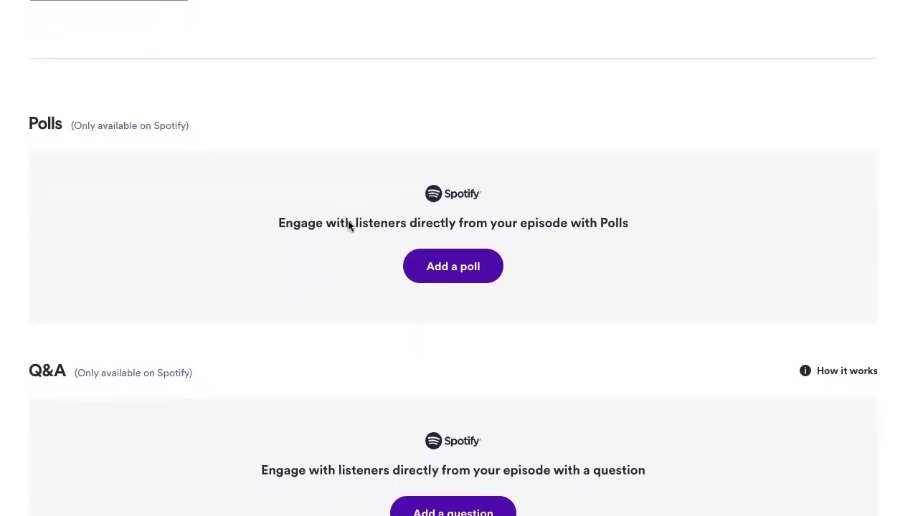
pyautogui.scroll(-3, 347, 221)
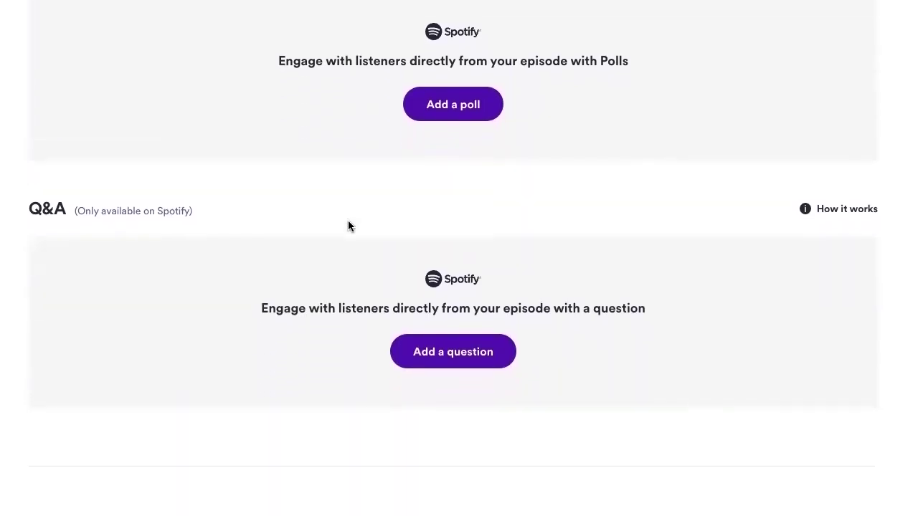
pyautogui.scroll(-6, 348, 221)
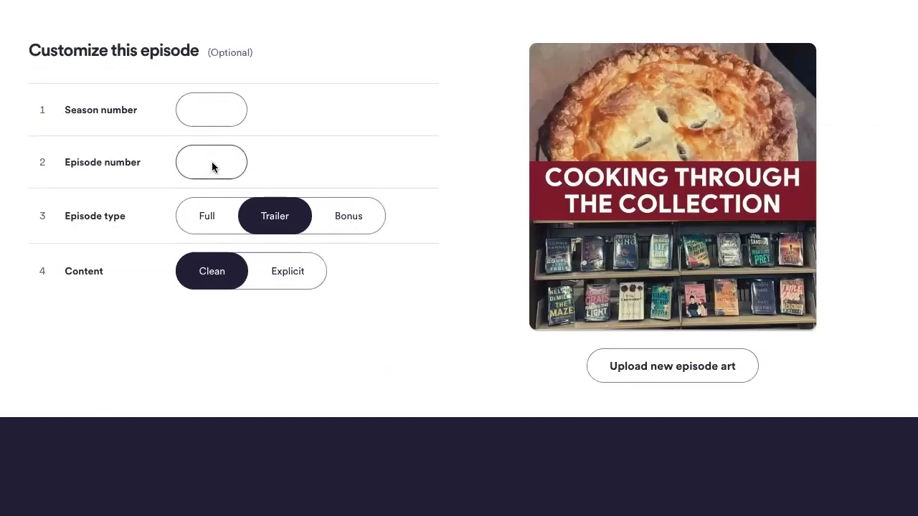
pyautogui.click(213, 111)
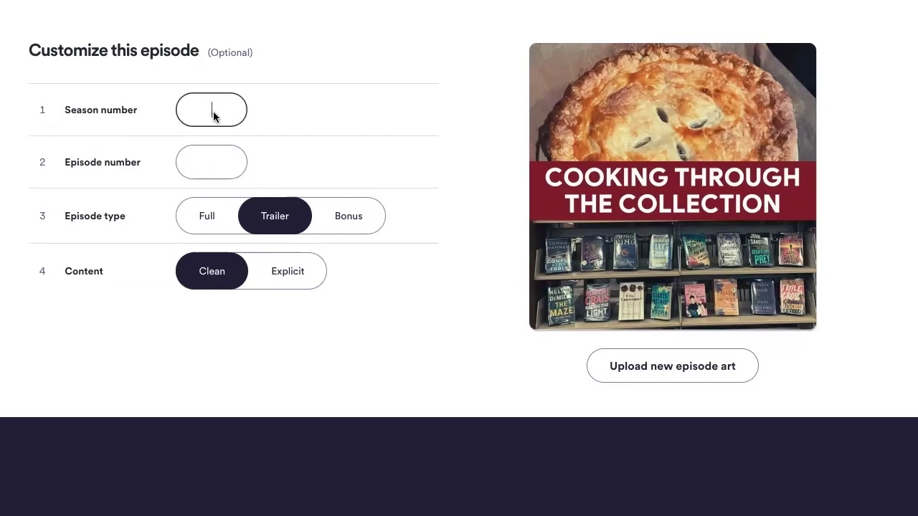
pyautogui.write('1')
pyautogui.click(221, 159)
pyautogui.write('0')
pyautogui.click(406, 341)
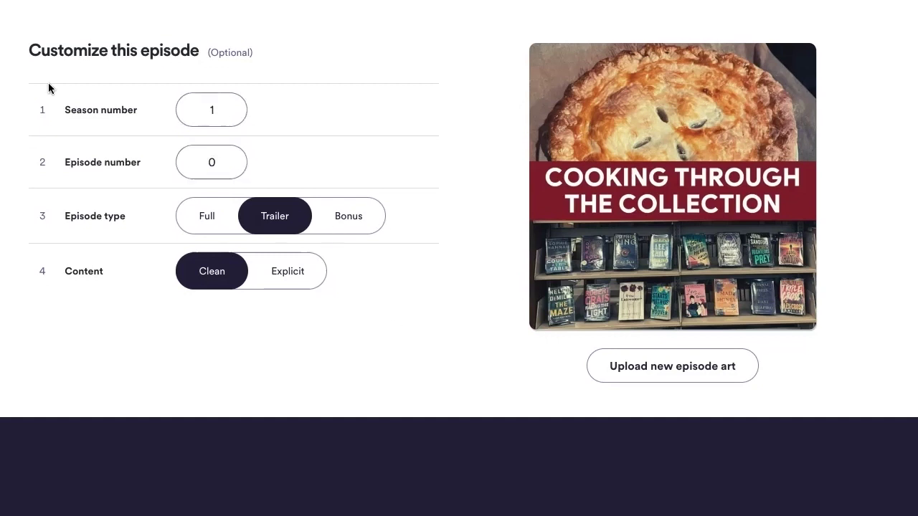
pyautogui.scroll(5, 662, 286)
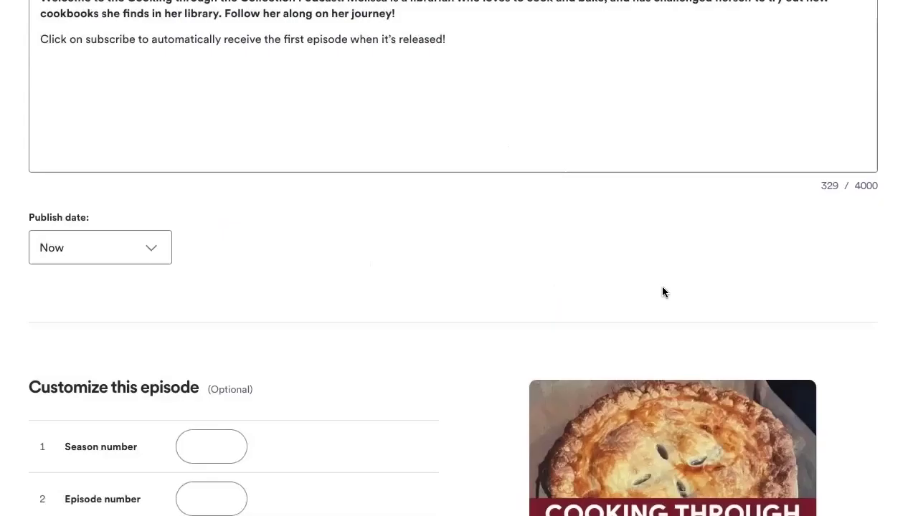
pyautogui.scroll(6, 836, 287)
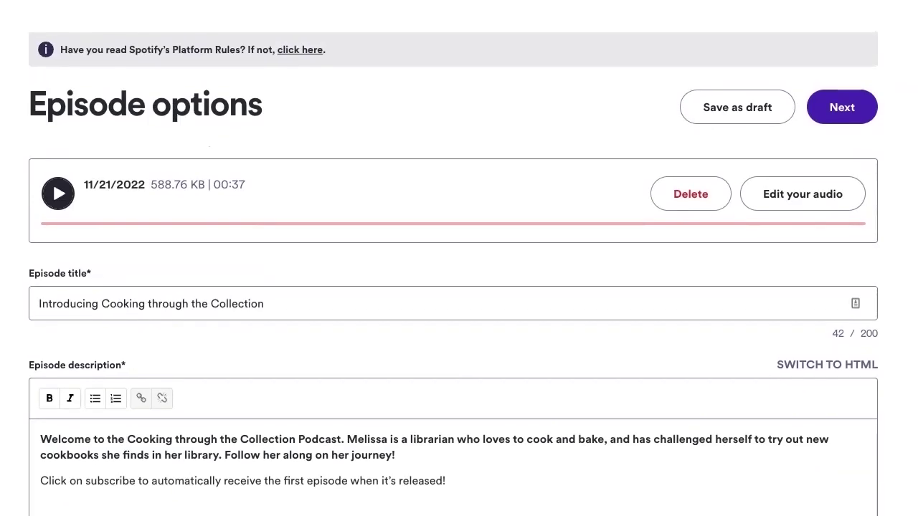
pyautogui.scroll(1, 873, 299)
pyautogui.scroll(1, 852, 139)
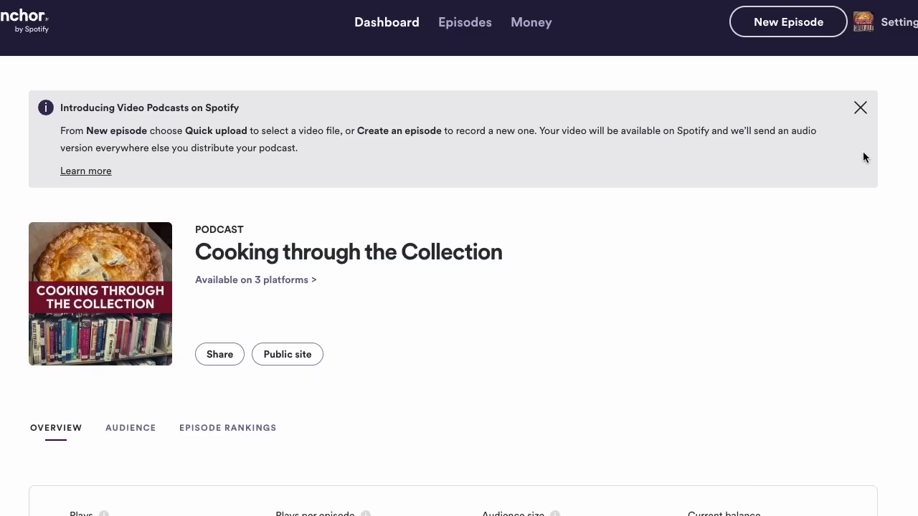
# Open the Podcast Availability settings and expand the Apple Podcasts submission section
pyautogui.click(912, 27)
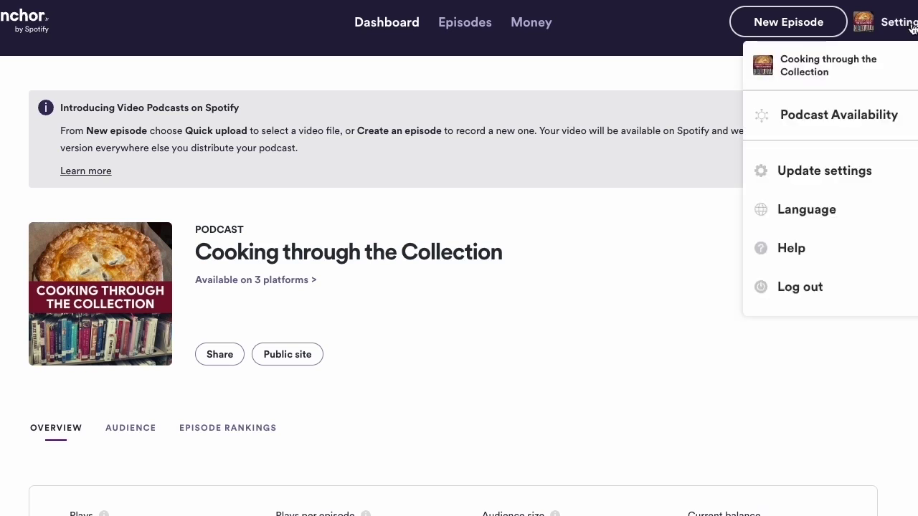
pyautogui.click(860, 115)
pyautogui.click(843, 221)
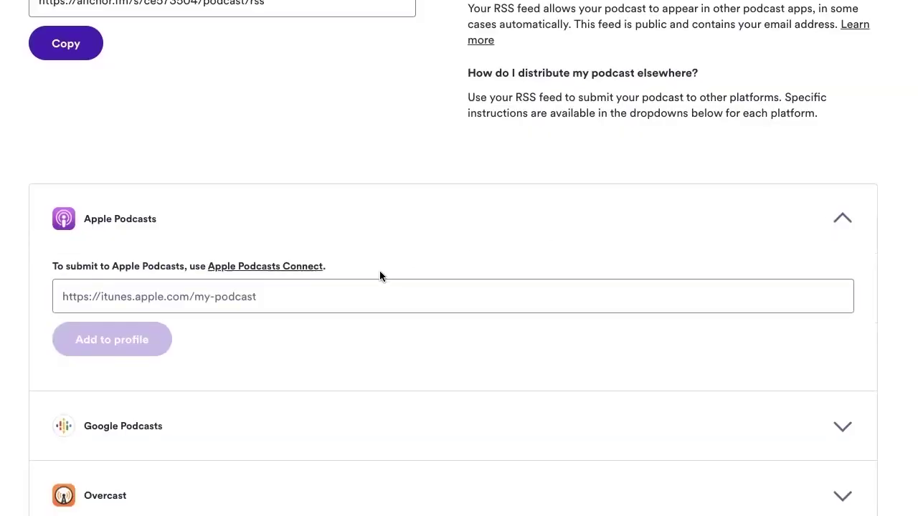
pyautogui.click(320, 291)
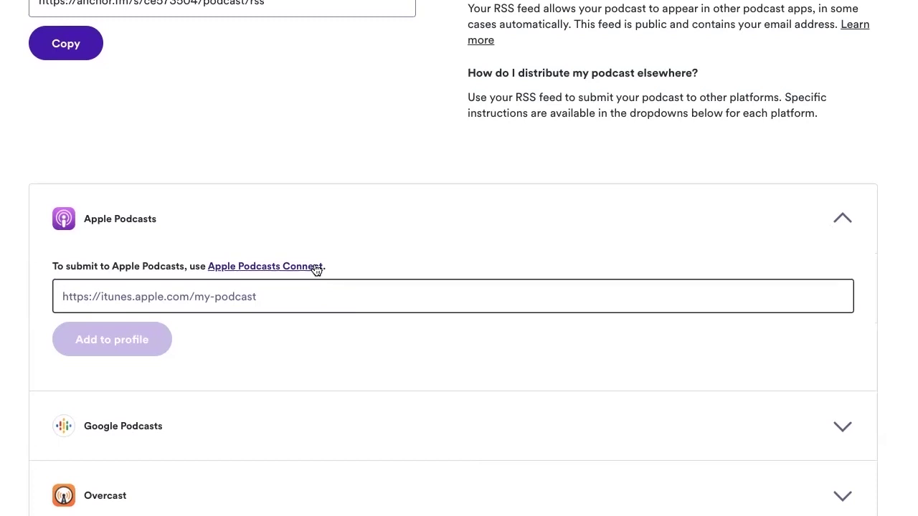
pyautogui.write('https://anchor.fm/s/ce573504/podcast/rss')
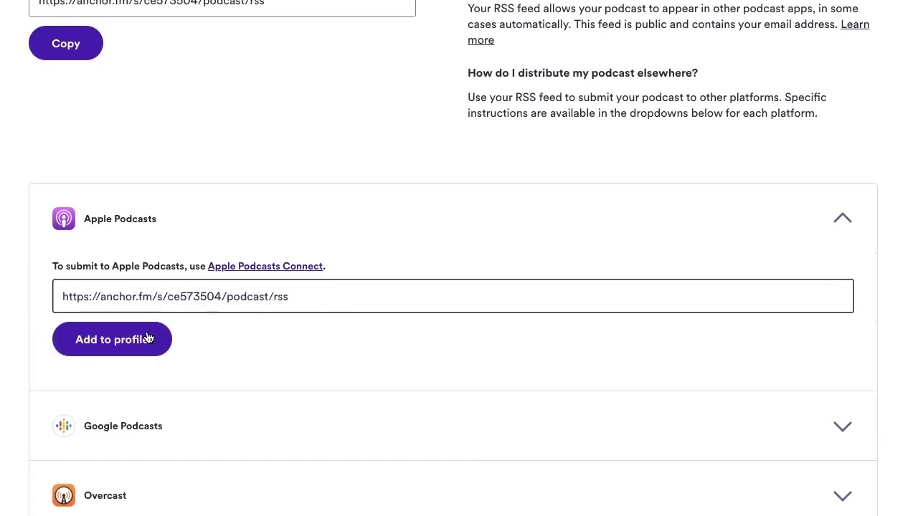
pyautogui.tripleClick(260, 302)
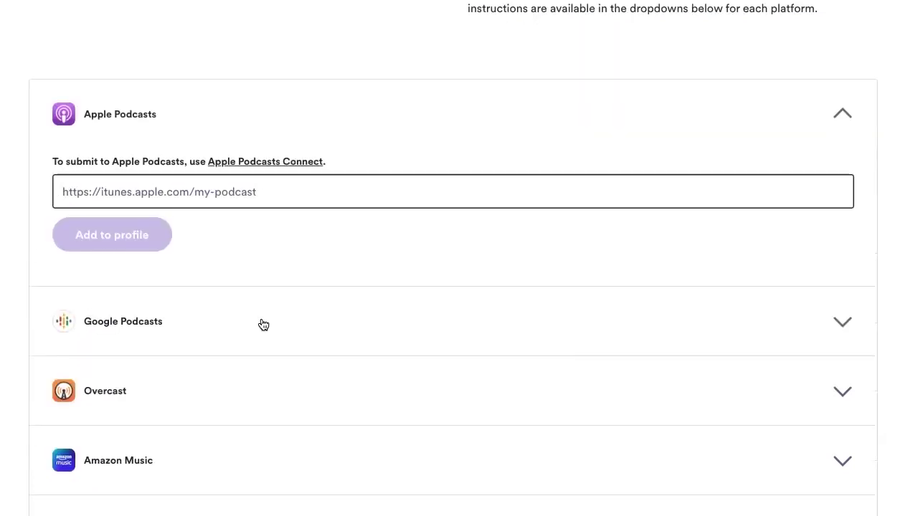
# Look through the submission options for Google Podcasts, Overcast and Amazon Music
pyautogui.click(261, 324)
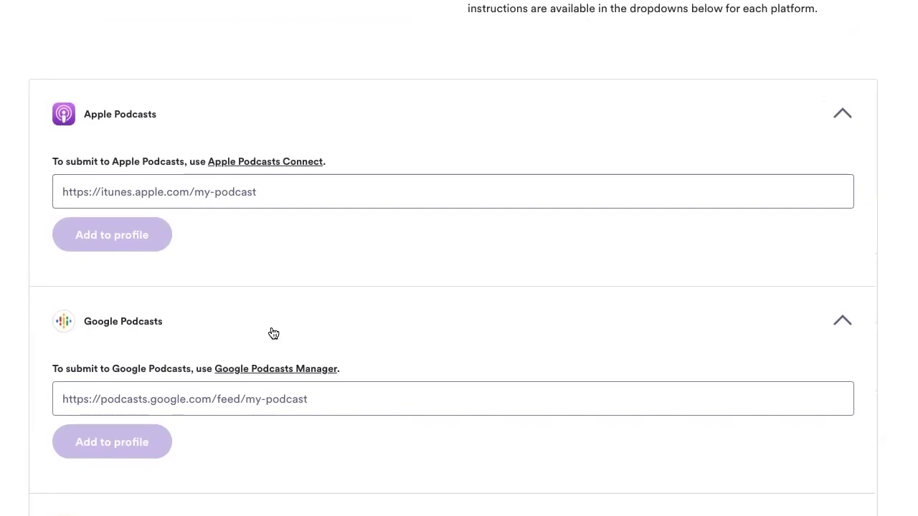
pyautogui.scroll(-3, 273, 333)
pyautogui.click(220, 335)
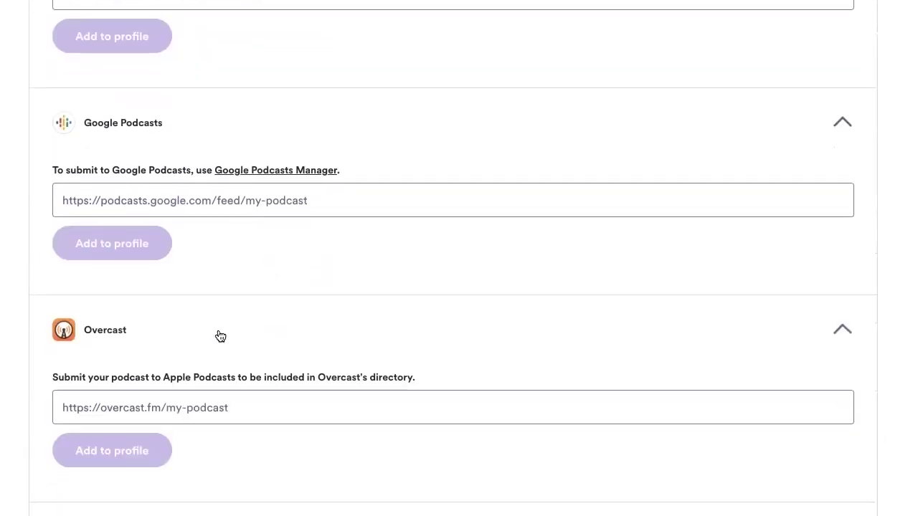
pyautogui.scroll(-1, 220, 336)
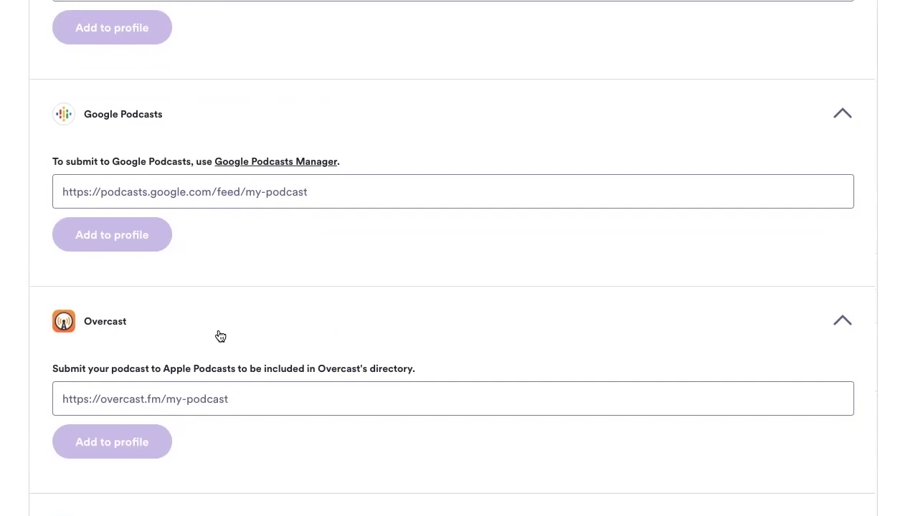
pyautogui.scroll(-3, 215, 330)
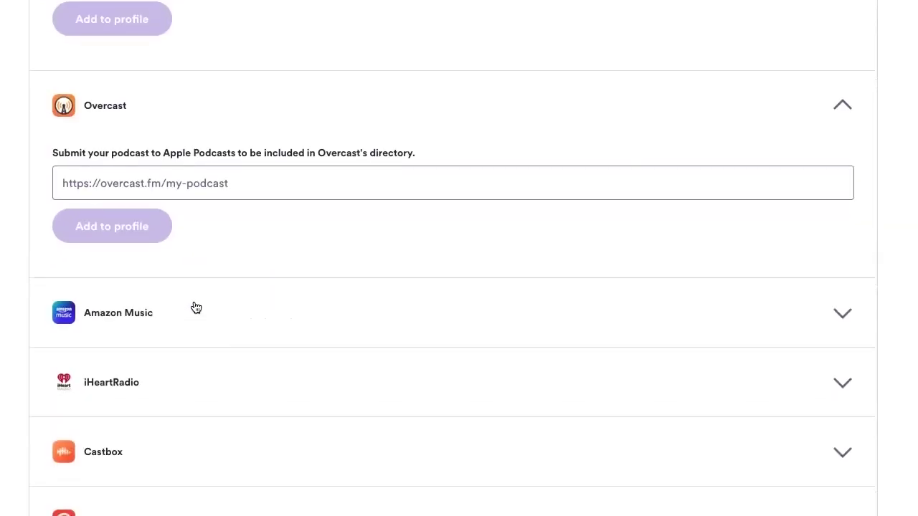
pyautogui.click(195, 309)
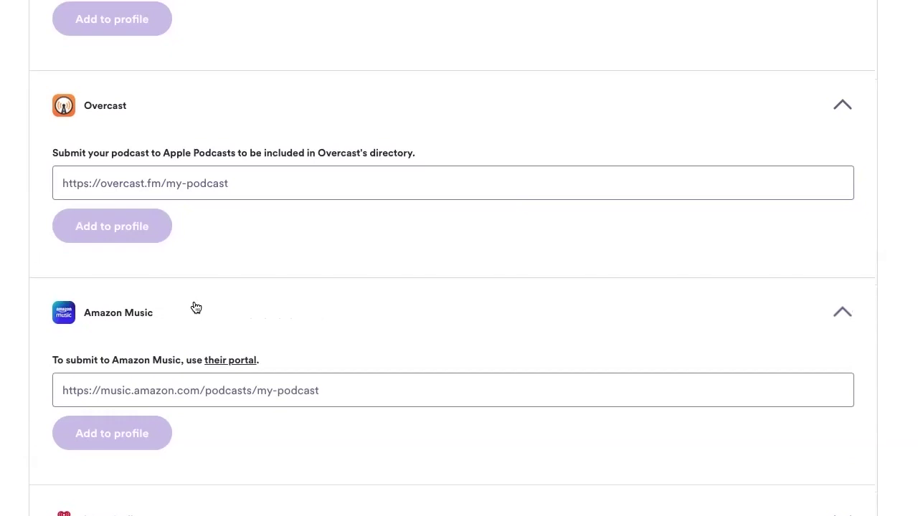
pyautogui.scroll(-1, 195, 307)
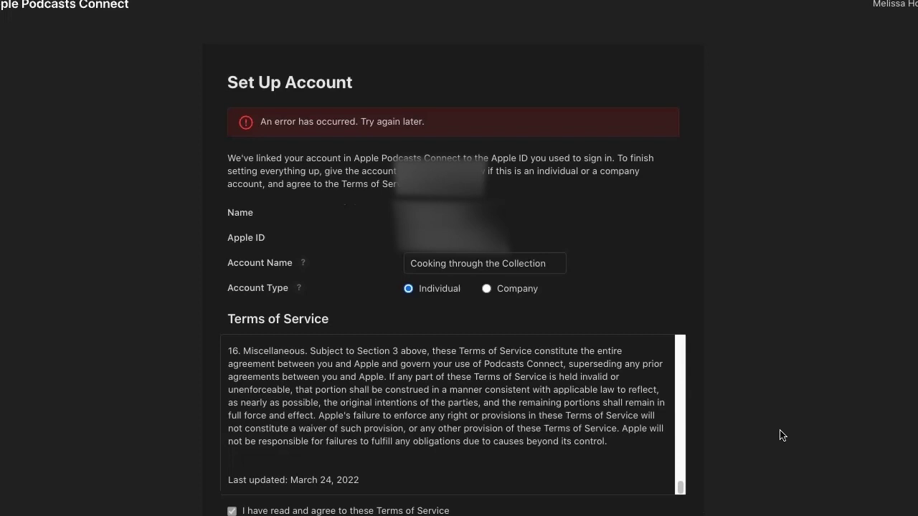
# Look back through the Terms of Service on the Apple Podcasts Connect account setup page
pyautogui.scroll(15, 582, 385)
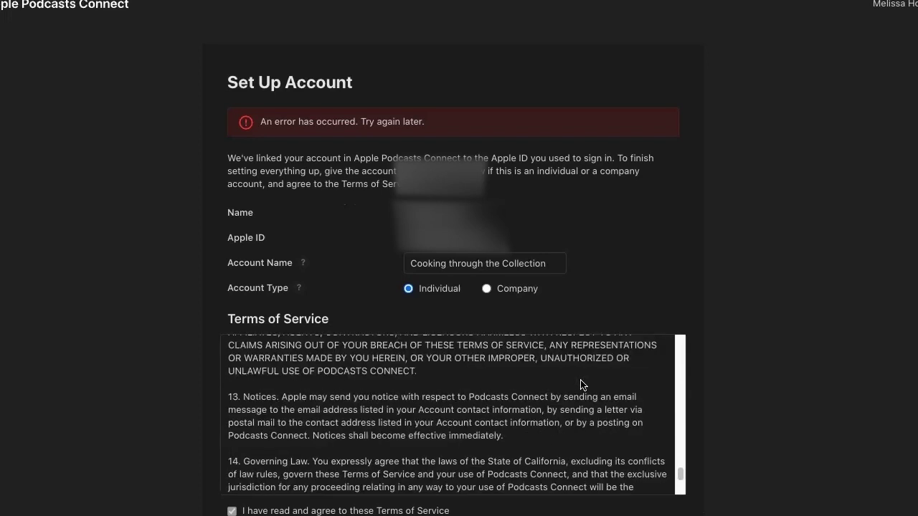
pyautogui.scroll(10, 582, 385)
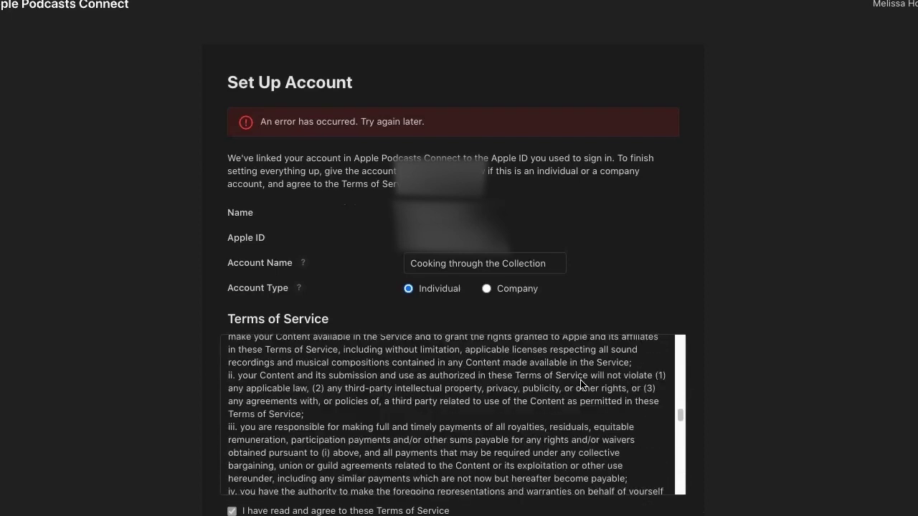
pyautogui.scroll(1, 582, 382)
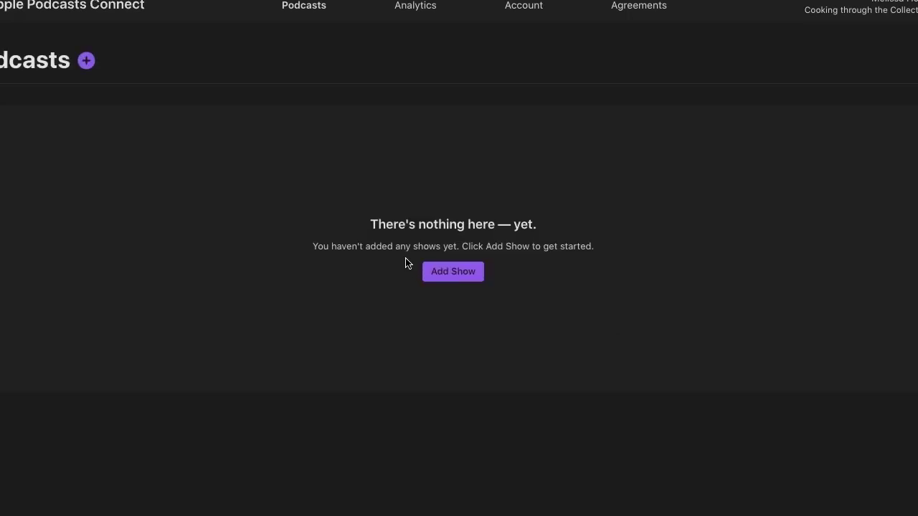
pyautogui.click(453, 273)
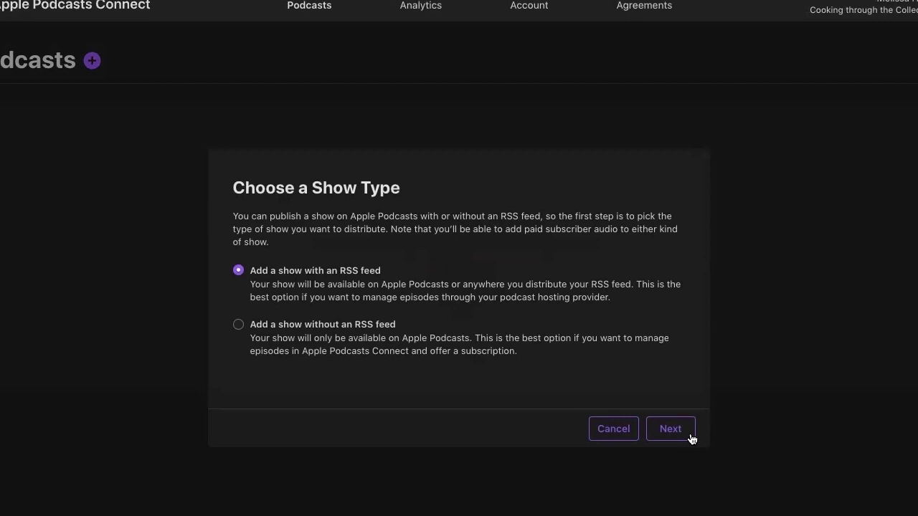
pyautogui.click(671, 430)
pyautogui.click(490, 278)
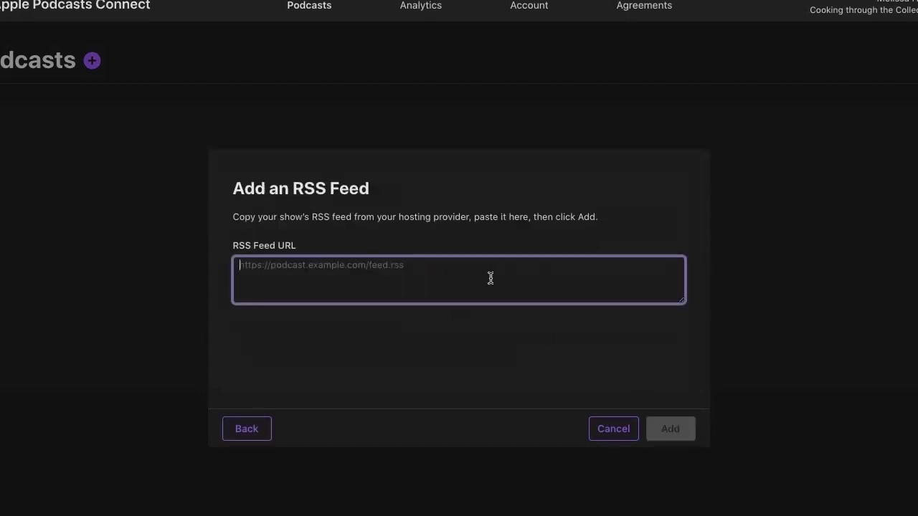
pyautogui.write('https://anchor.fm/s/ce573504/podcast/rss')
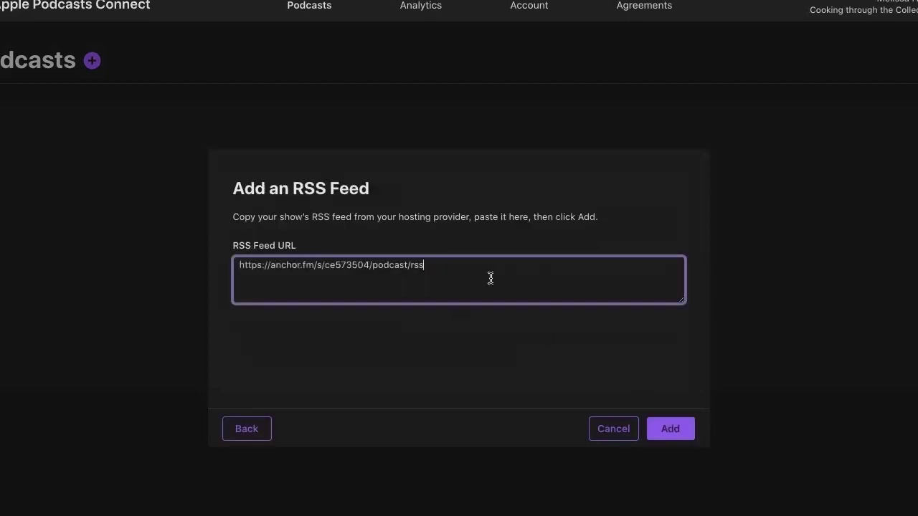
pyautogui.click(669, 434)
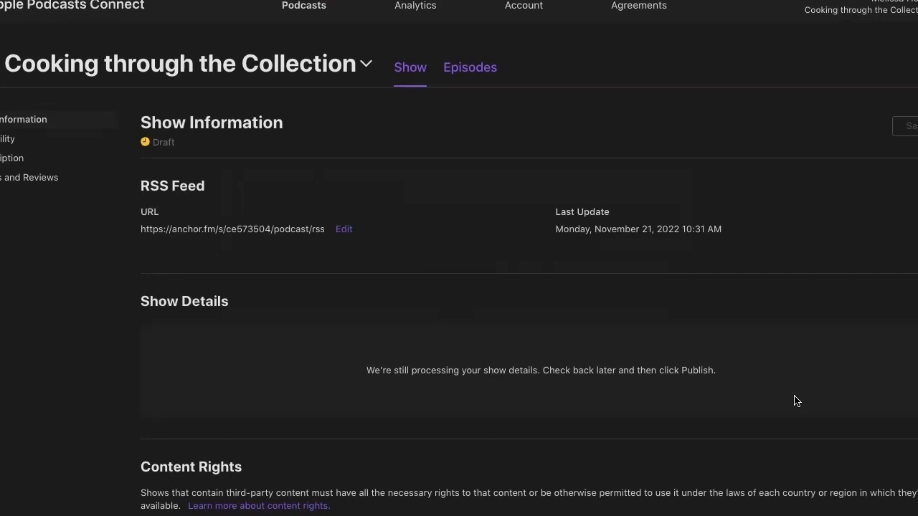
# Declare in the show's Content Rights that it does not contain third-party content, and go over the remaining show information
pyautogui.scroll(-3, 795, 401)
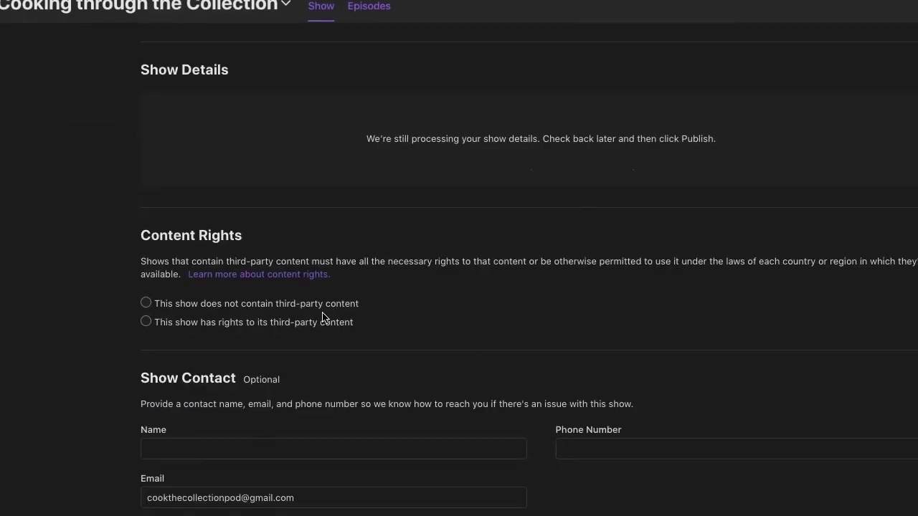
pyautogui.scroll(-1, 323, 317)
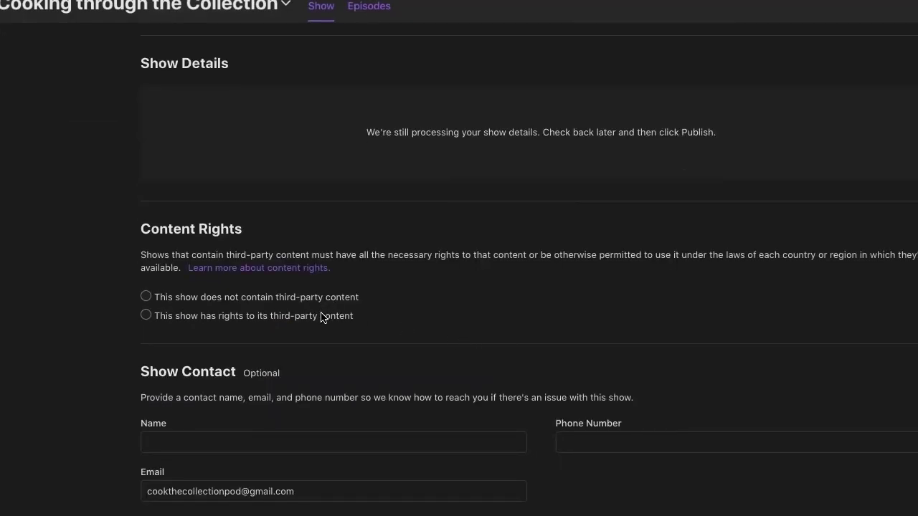
pyautogui.click(295, 294)
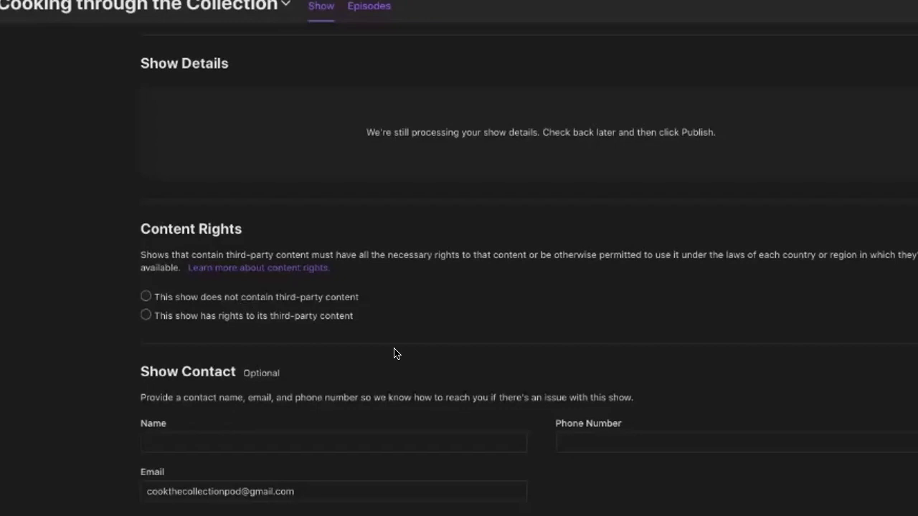
pyautogui.scroll(-1, 393, 353)
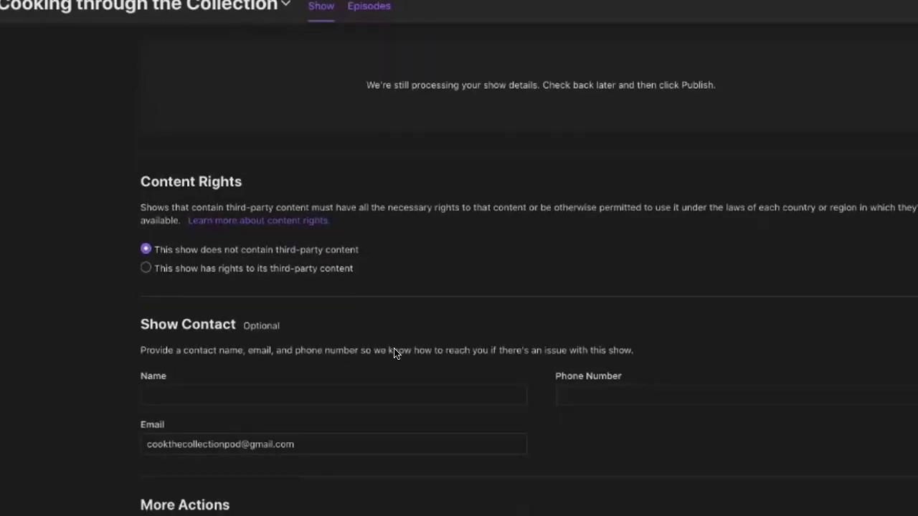
pyautogui.scroll(-3, 385, 259)
pyautogui.click(385, 256)
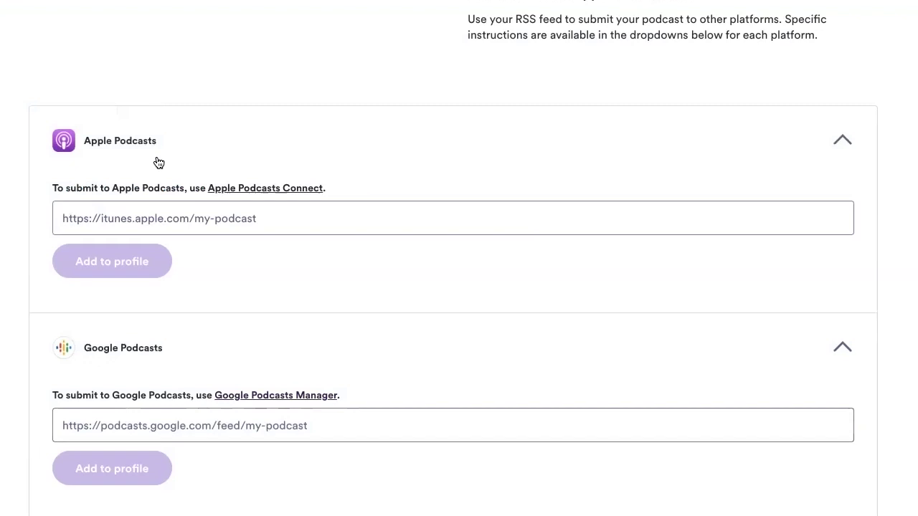
# Copy the podcast's RSS feed URL from Anchor, submit it in Google Podcasts Manager and check the selected feed's details
pyautogui.scroll(3, 159, 162)
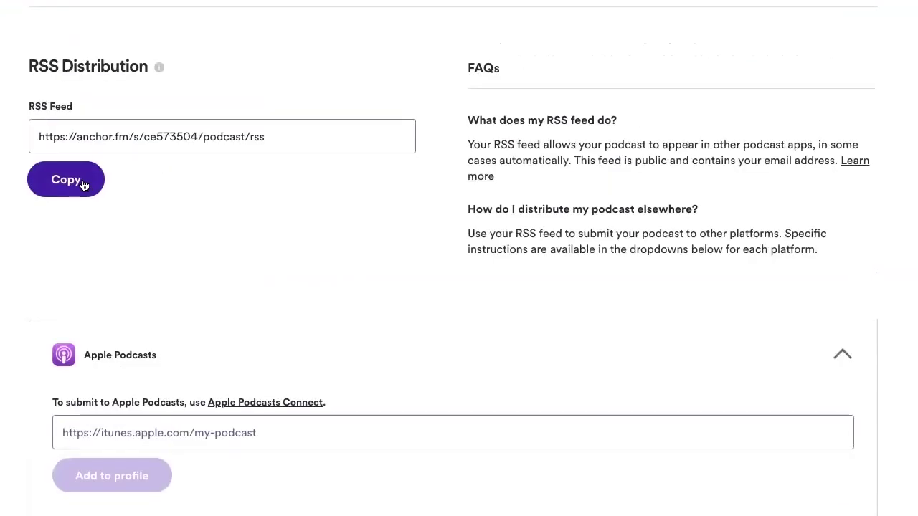
pyautogui.click(82, 182)
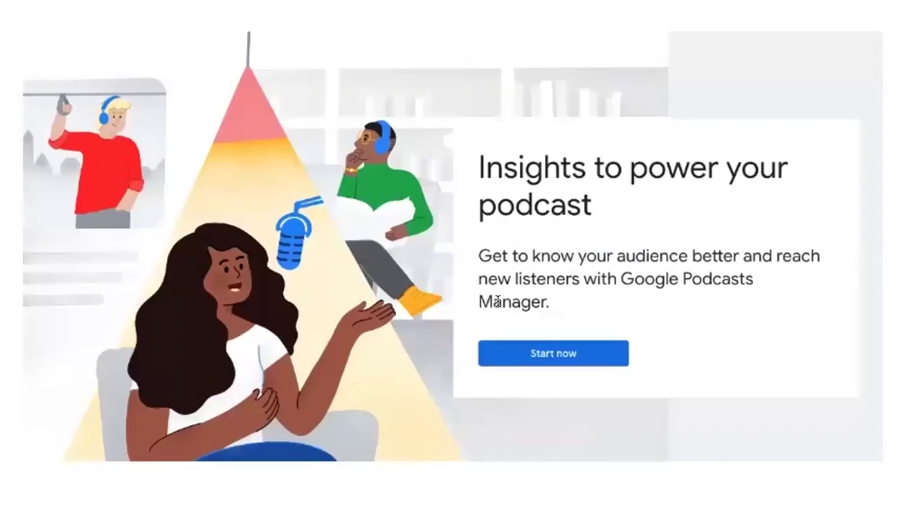
pyautogui.click(525, 347)
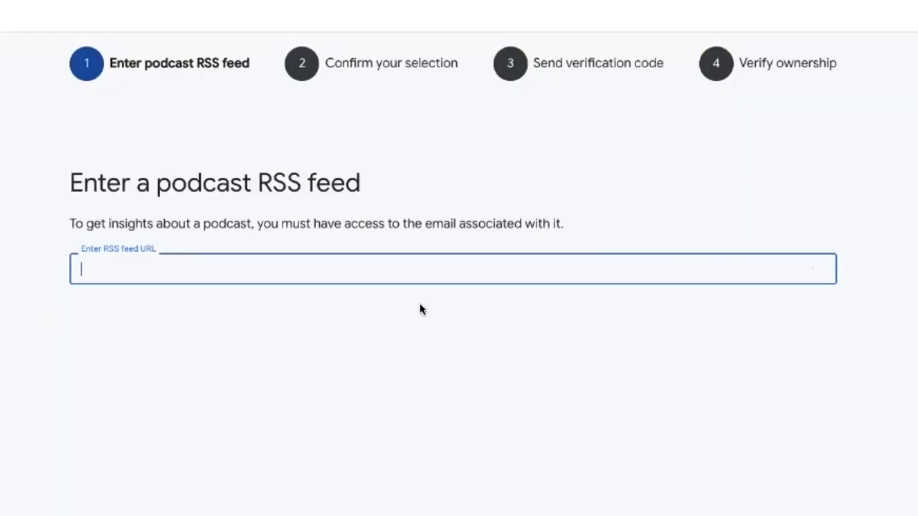
pyautogui.hotkey('ctrl', 'v')
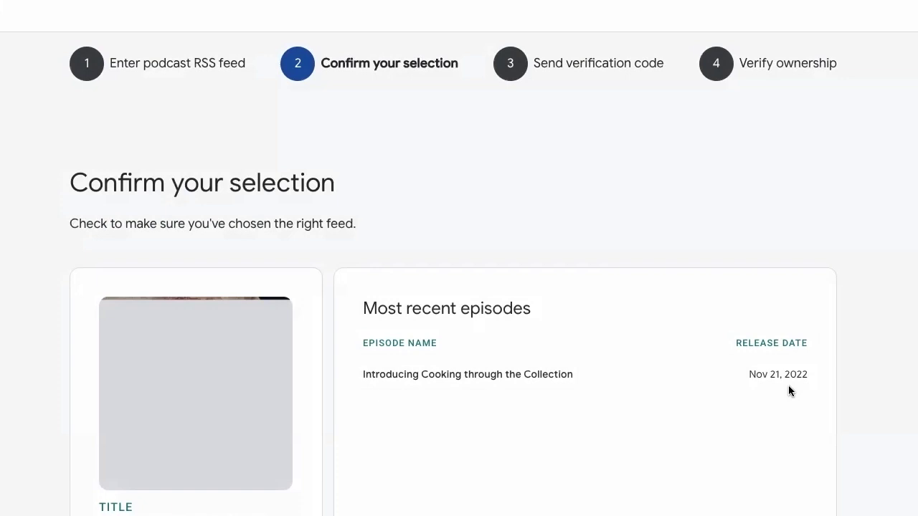
pyautogui.scroll(-4, 902, 371)
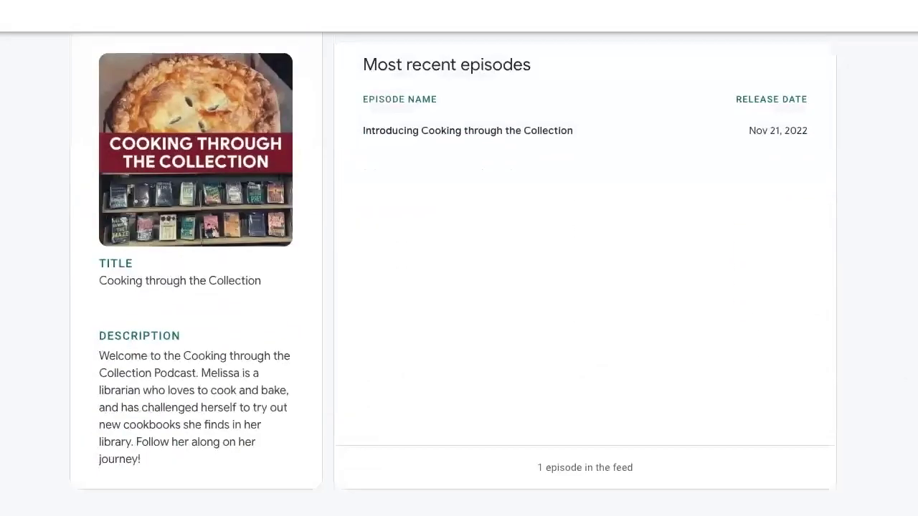
pyautogui.scroll(-1, 459, 273)
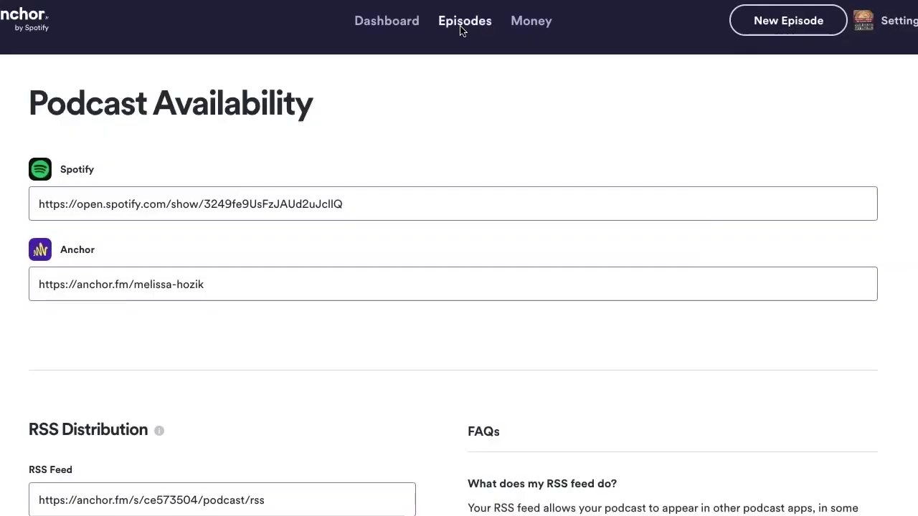
# Go through the setup checklist on the Anchor dashboard and open the information on setting up monetization
pyautogui.click(388, 21)
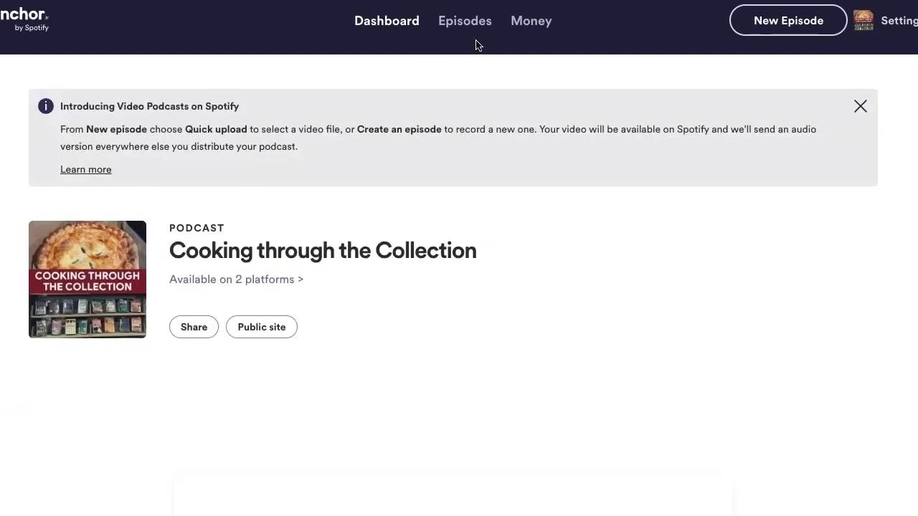
pyautogui.scroll(-2, 477, 45)
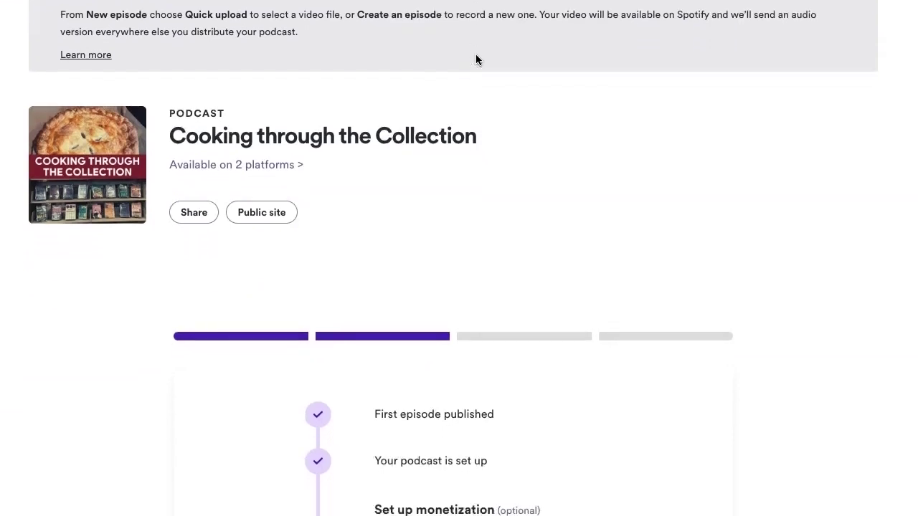
pyautogui.scroll(-1, 476, 59)
pyautogui.scroll(-2, 475, 60)
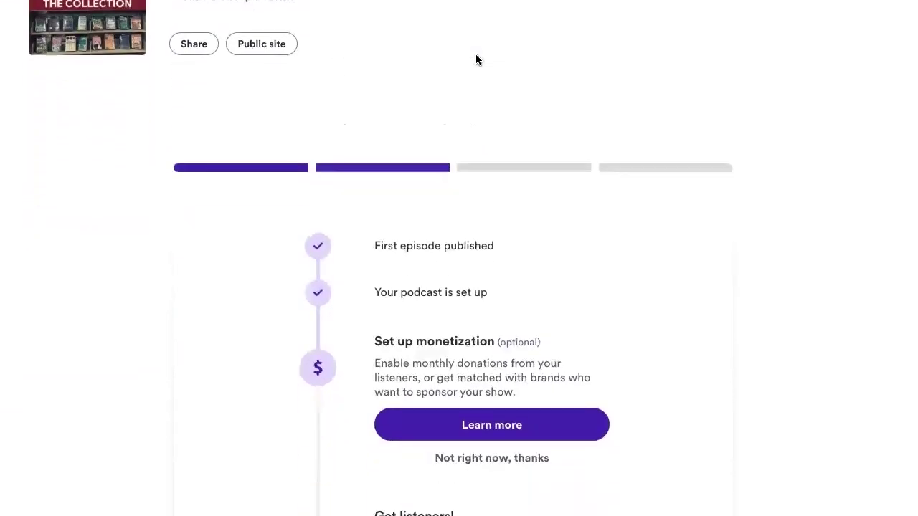
pyautogui.scroll(-1, 476, 60)
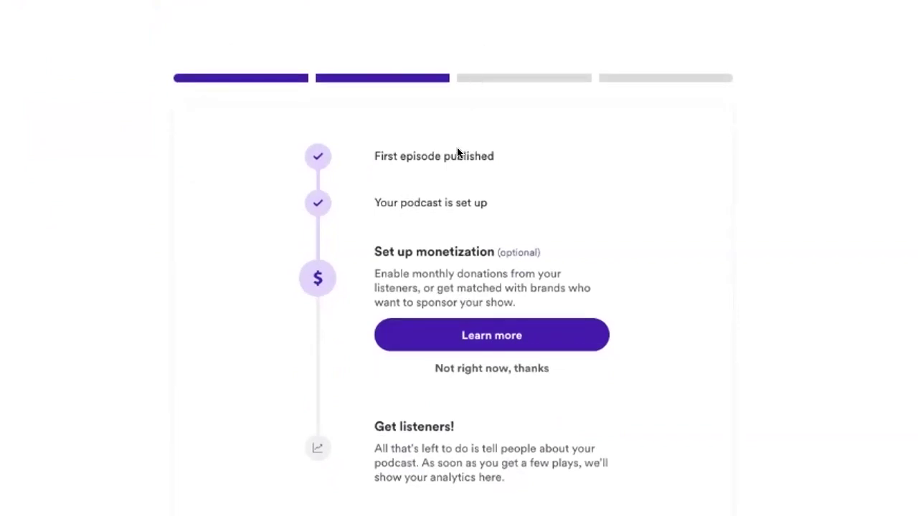
pyautogui.click(447, 341)
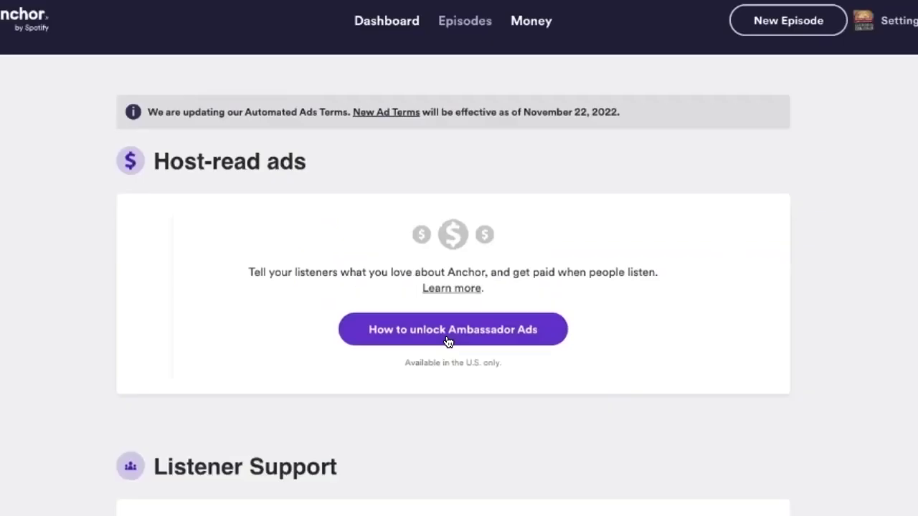
# Bring up the Cooking through the Collection public page, entering anchor.fm/ as the start of its web address
pyautogui.click(446, 29)
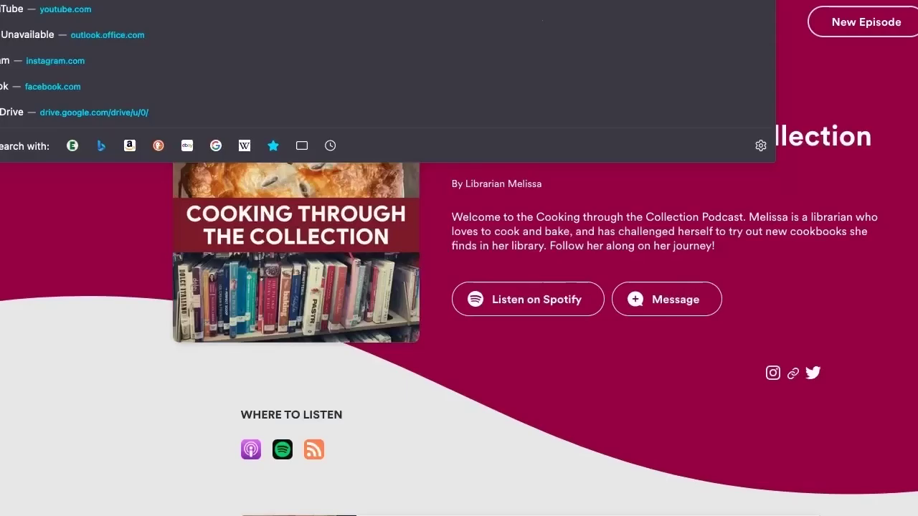
pyautogui.write('anchor.fm/')
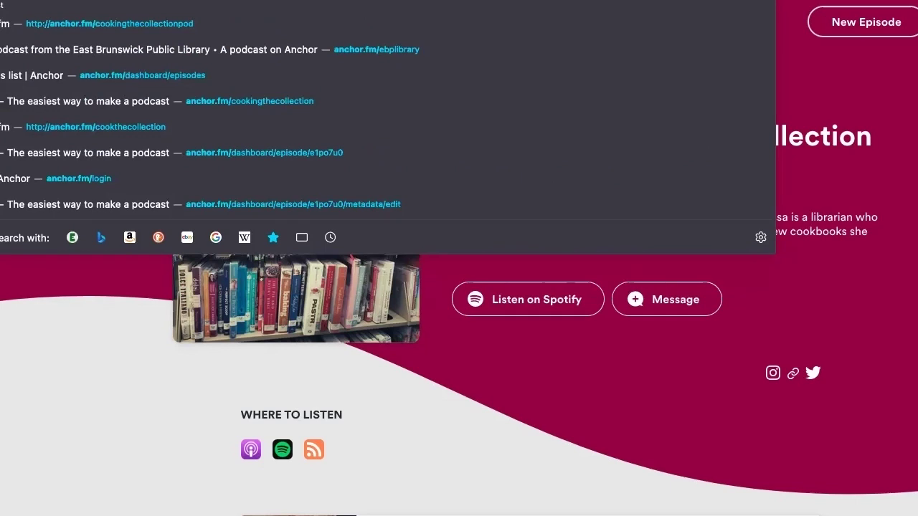
pyautogui.click(221, 114)
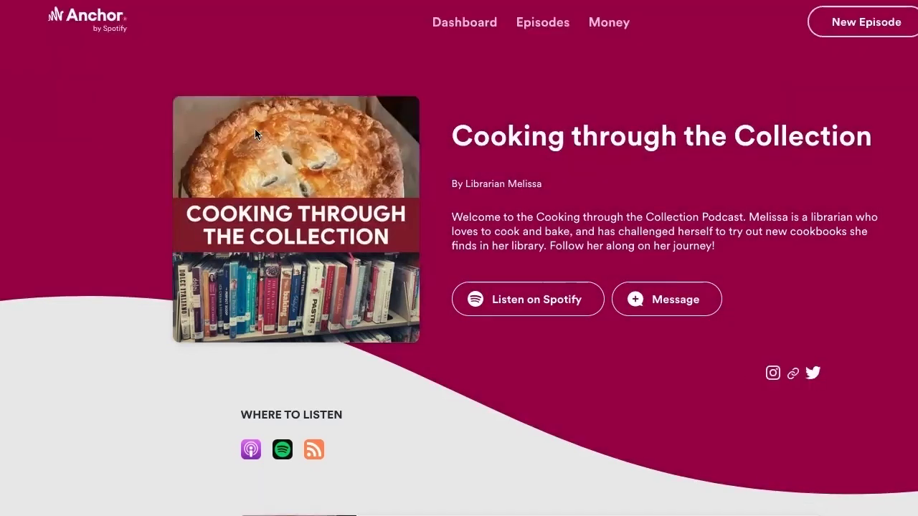
# Examine the public page's listening links and the introductory episode, including its share link and embed code
pyautogui.scroll(-1, 901, 196)
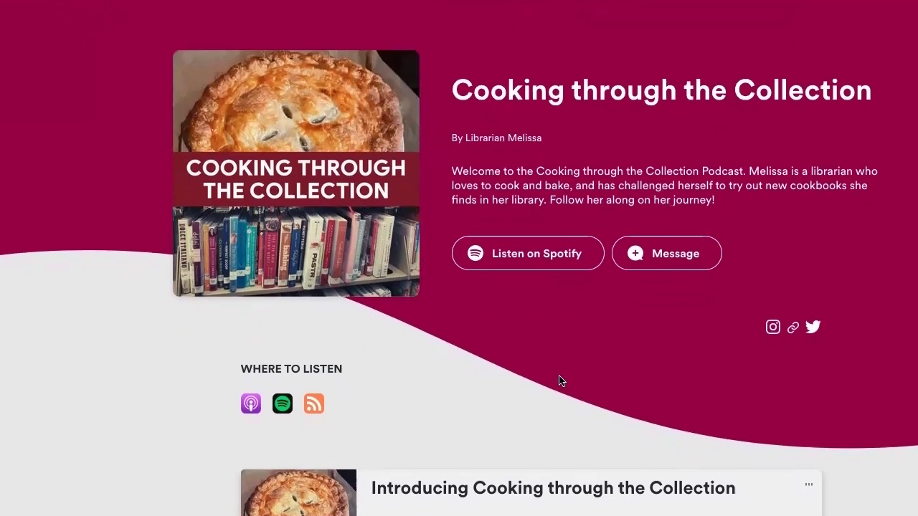
pyautogui.scroll(-1, 595, 344)
pyautogui.scroll(-6, 594, 347)
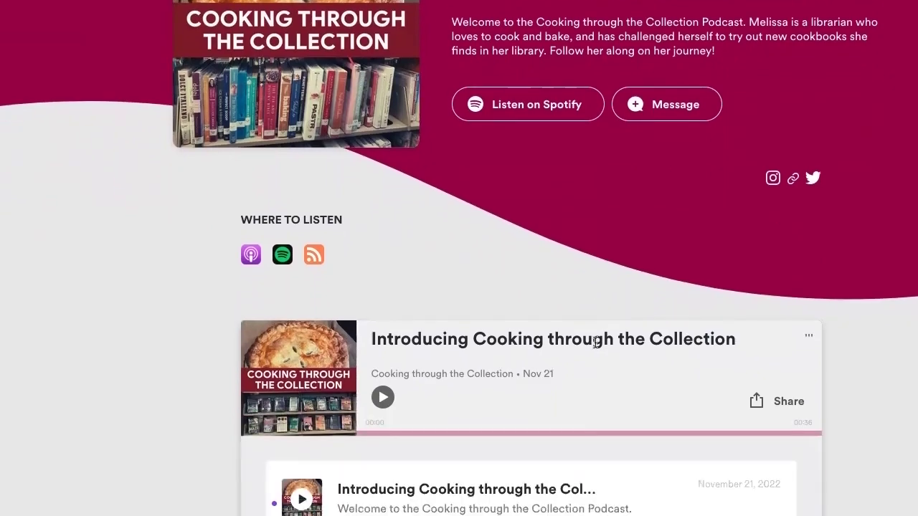
pyautogui.scroll(2, 594, 341)
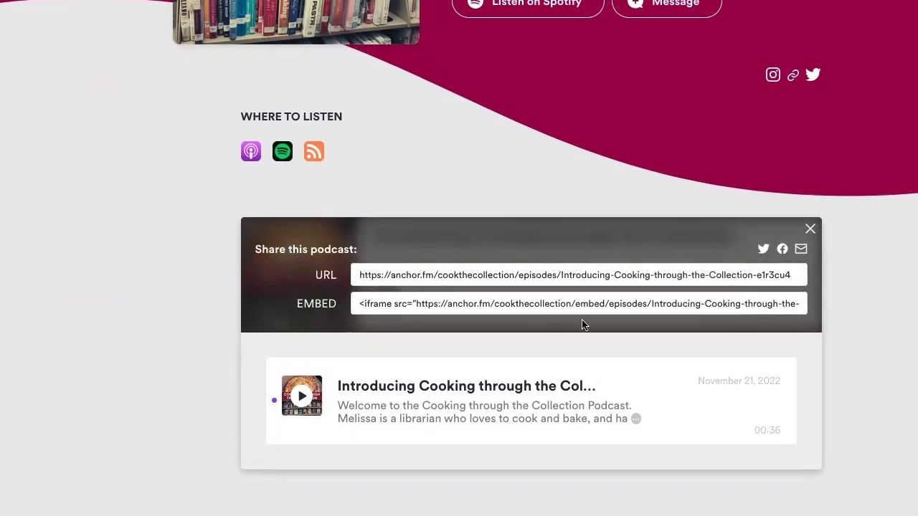
pyautogui.click(810, 229)
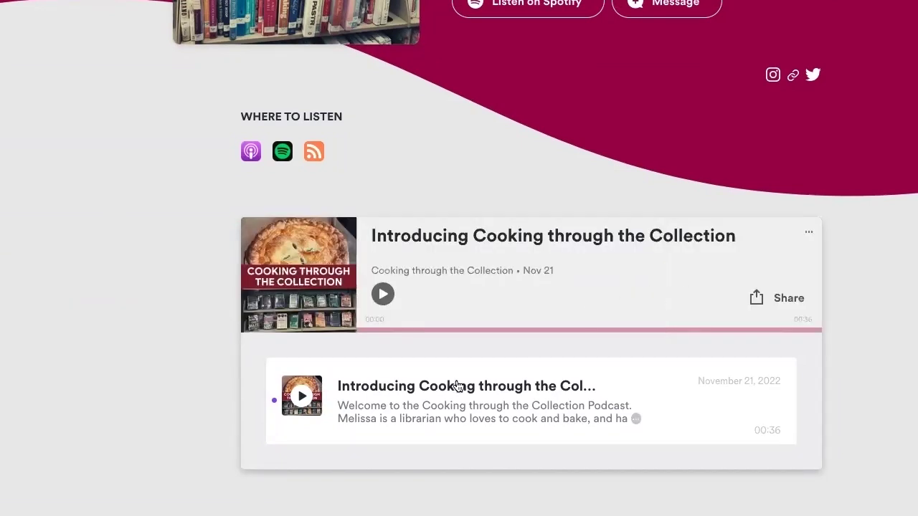
pyautogui.scroll(5, 314, 409)
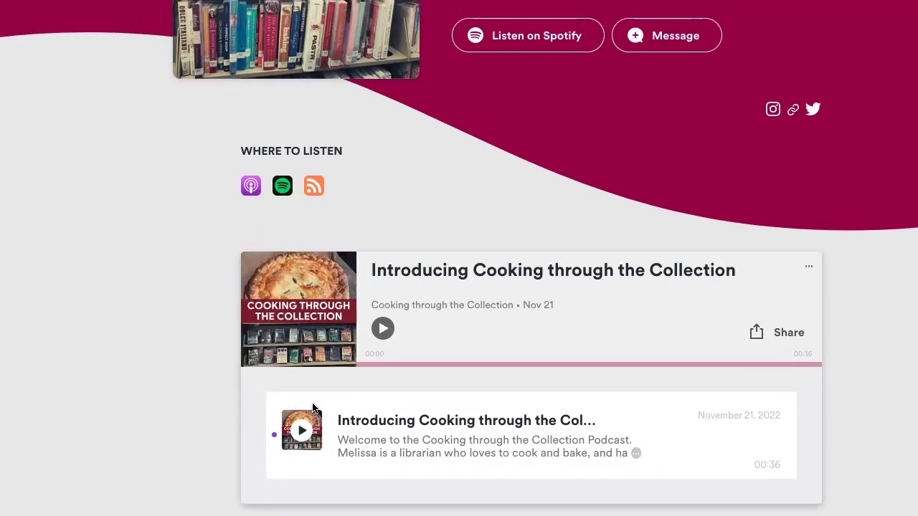
pyautogui.scroll(2, 314, 408)
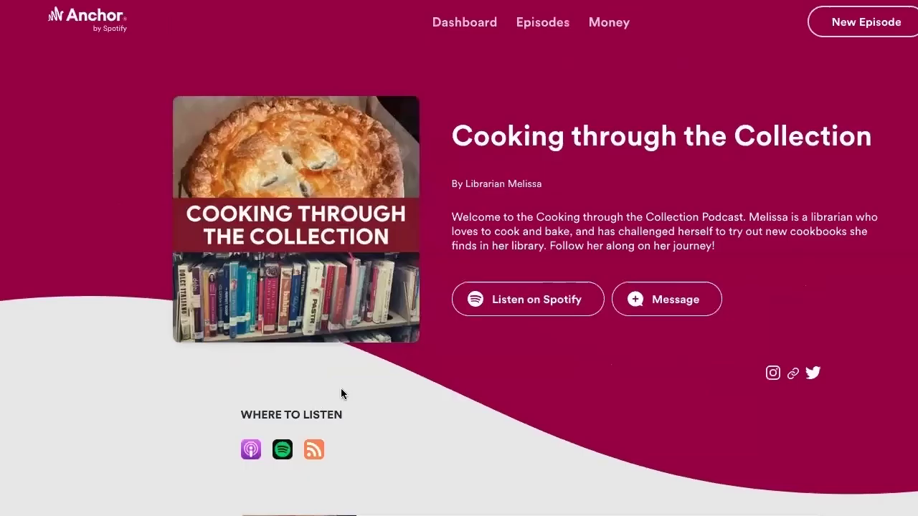